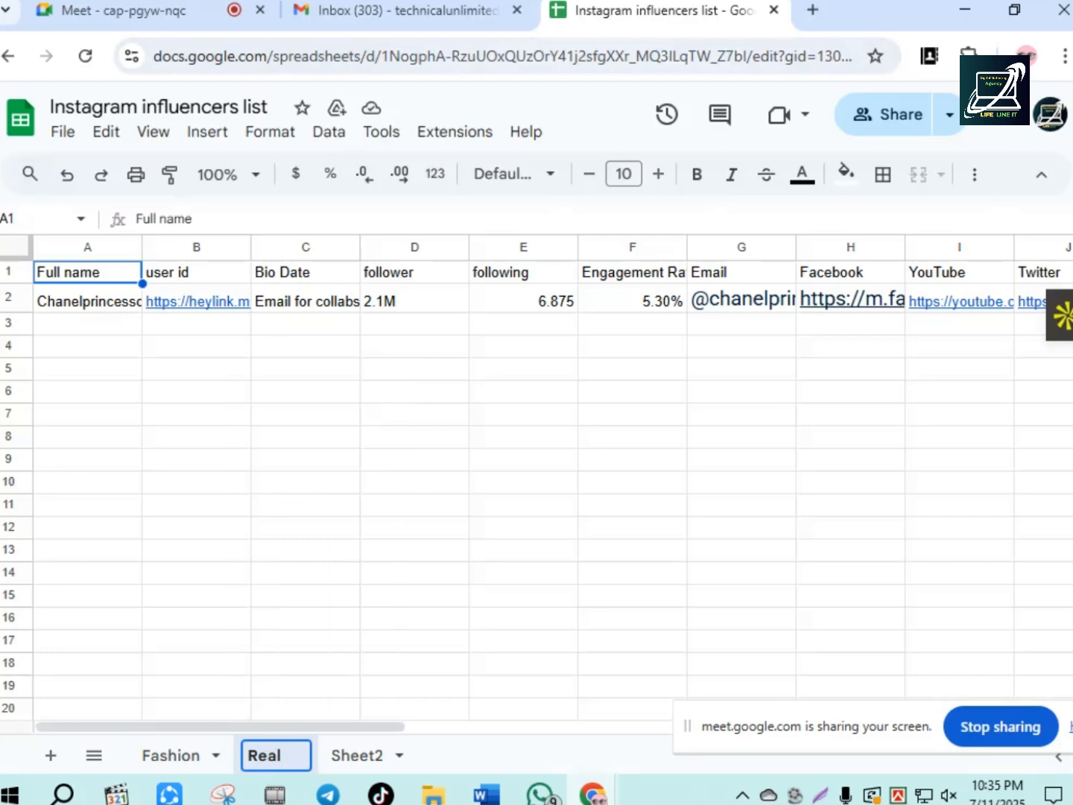
# - Finish renaming the second sheet as Real State and switch to Sheet2
pyautogui.write('State')
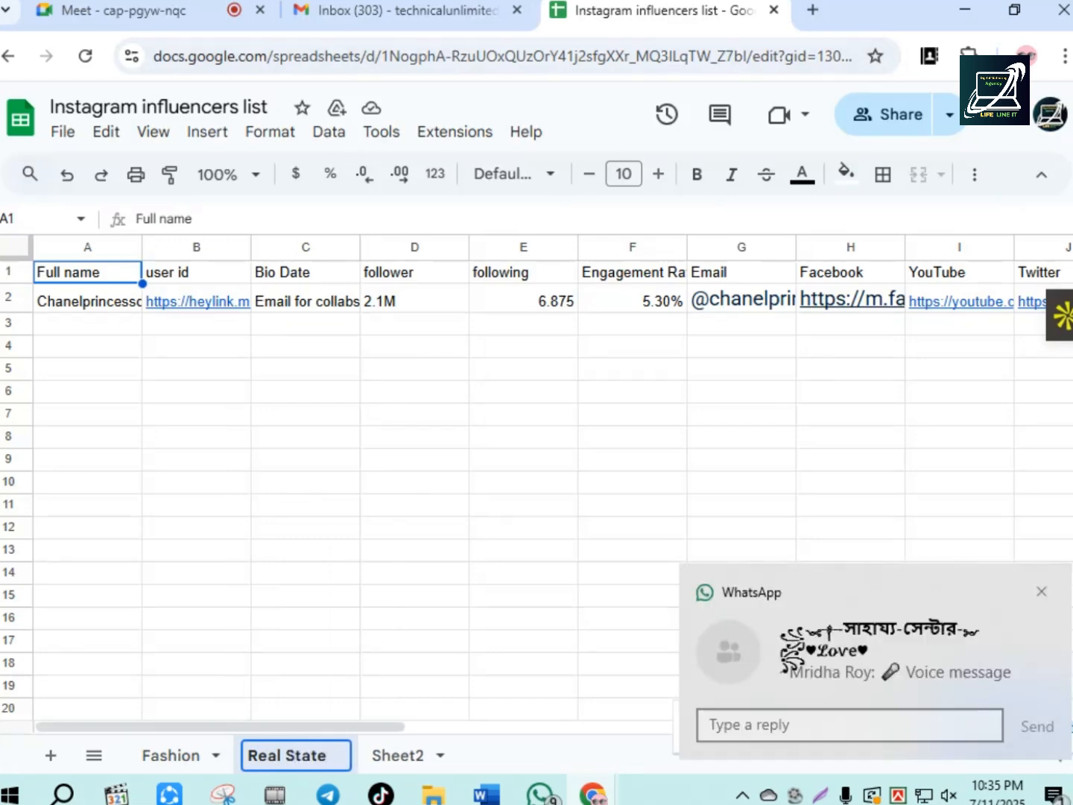
pyautogui.click(434, 754)
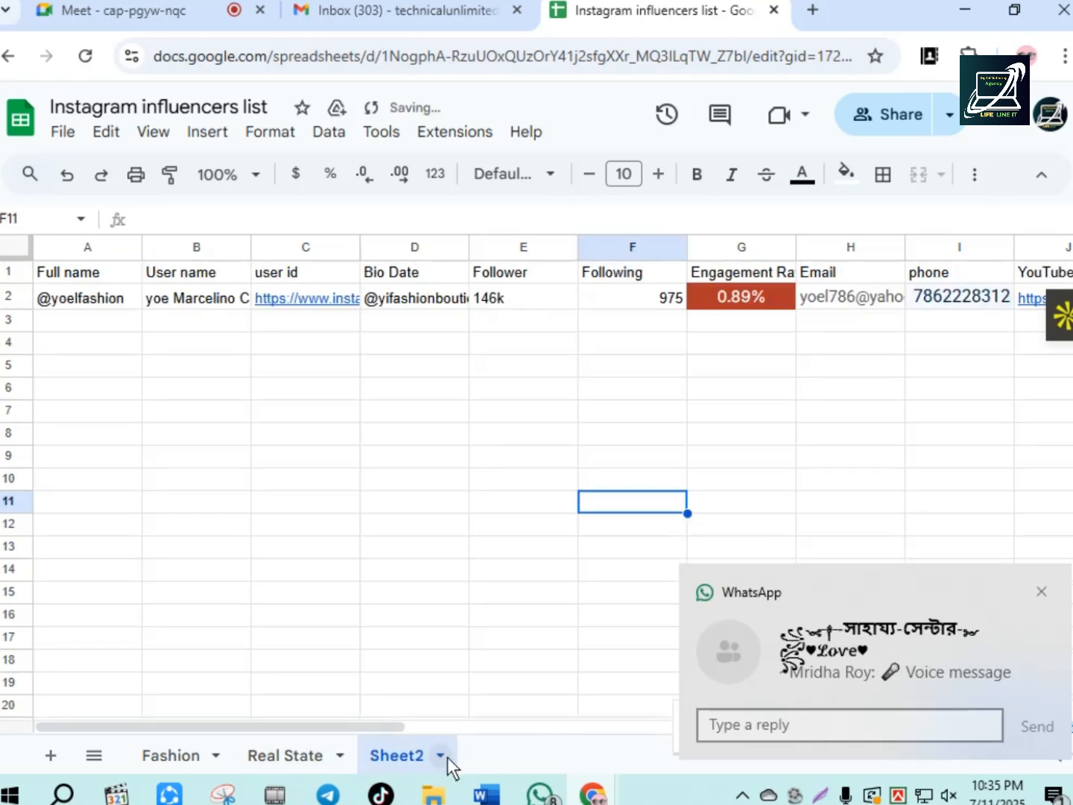
# - Rename Sheet2 as Buetuy fashio
pyautogui.click(445, 757)
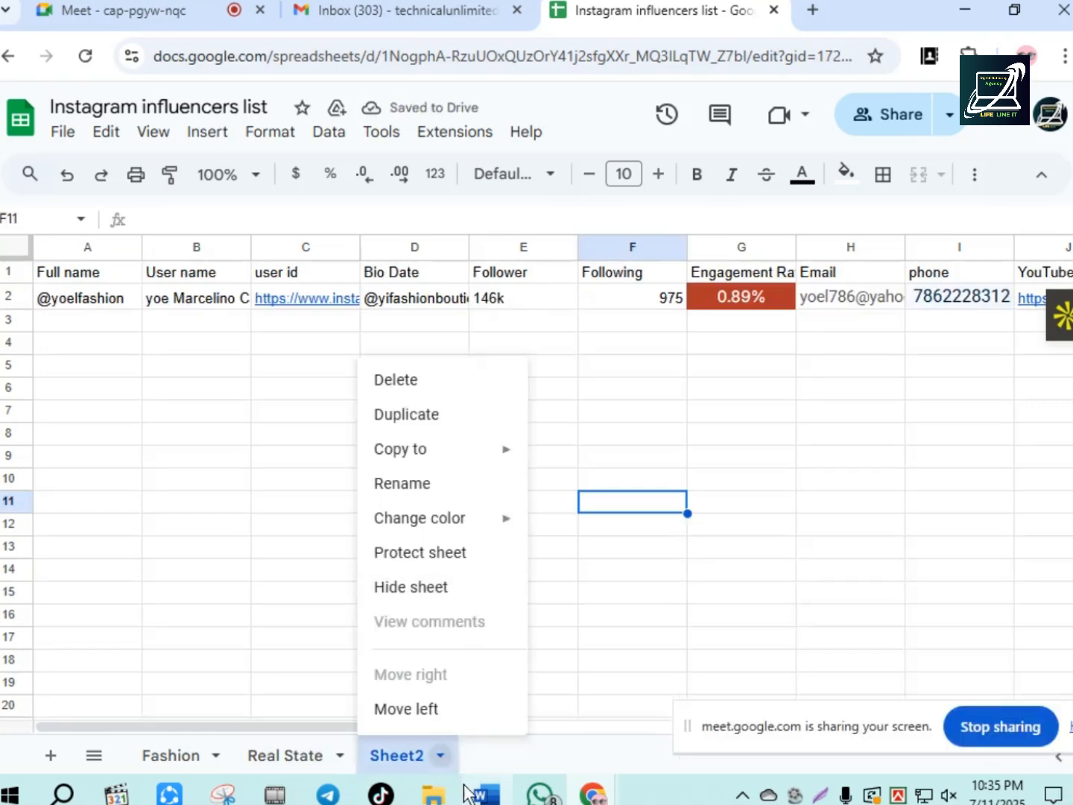
pyautogui.click(402, 483)
pyautogui.write('Bu')
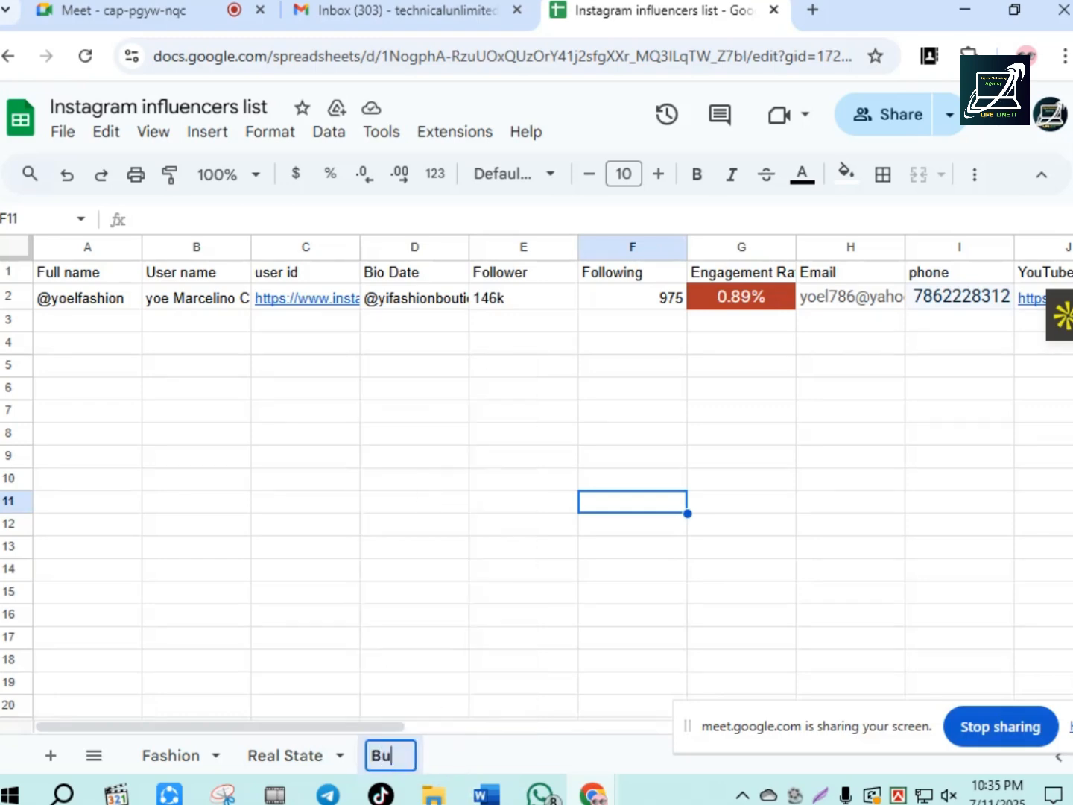
pyautogui.write('eay')
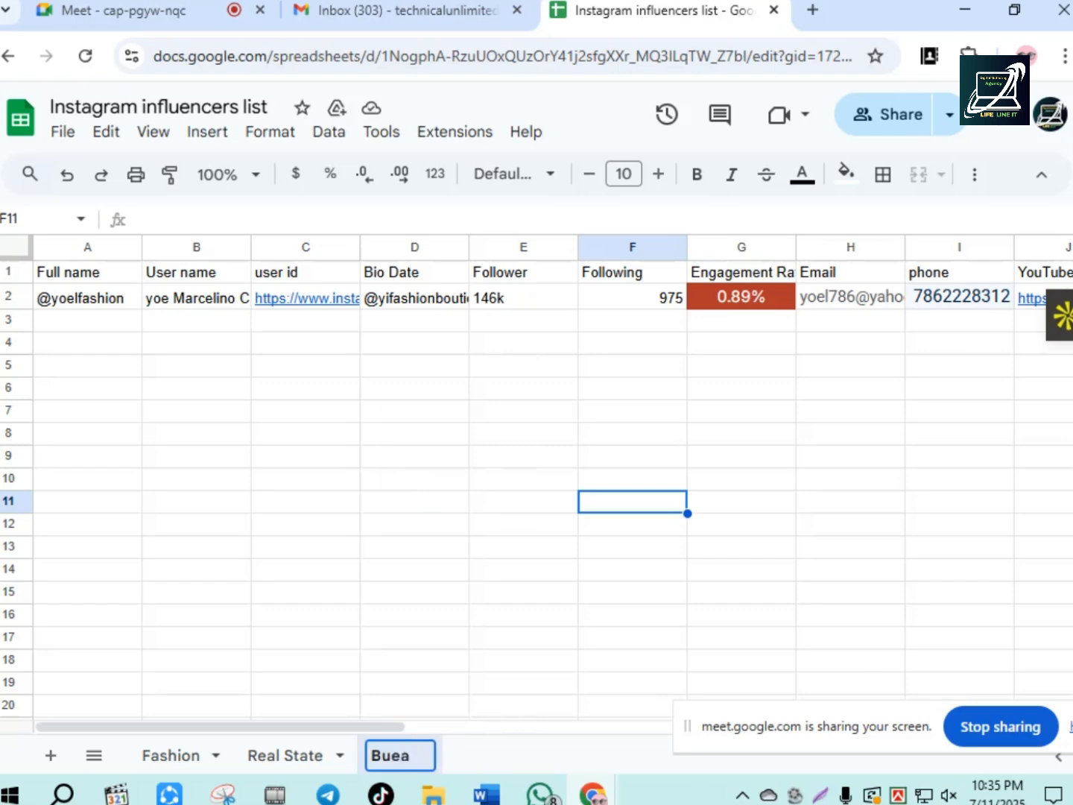
pyautogui.press('BackSpace')
pyautogui.press('BackSpace')
pyautogui.write('y')
pyautogui.press('BackSpace')
pyautogui.write('tuy ')
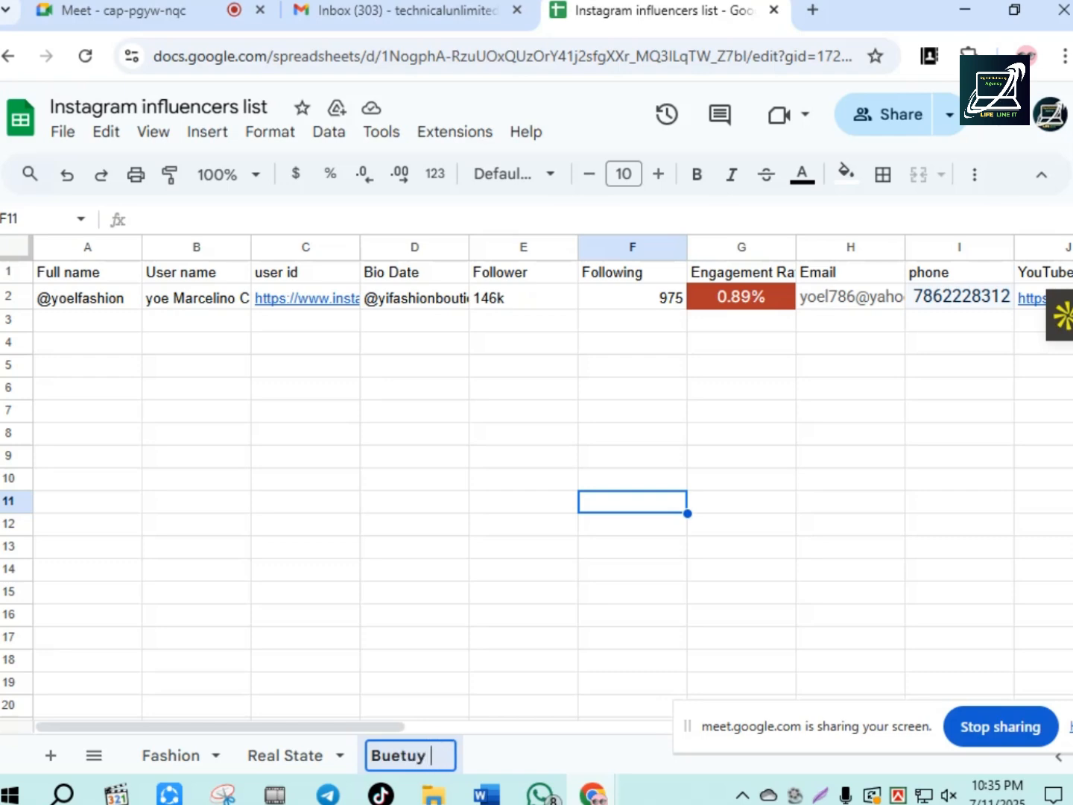
pyautogui.write('fas')
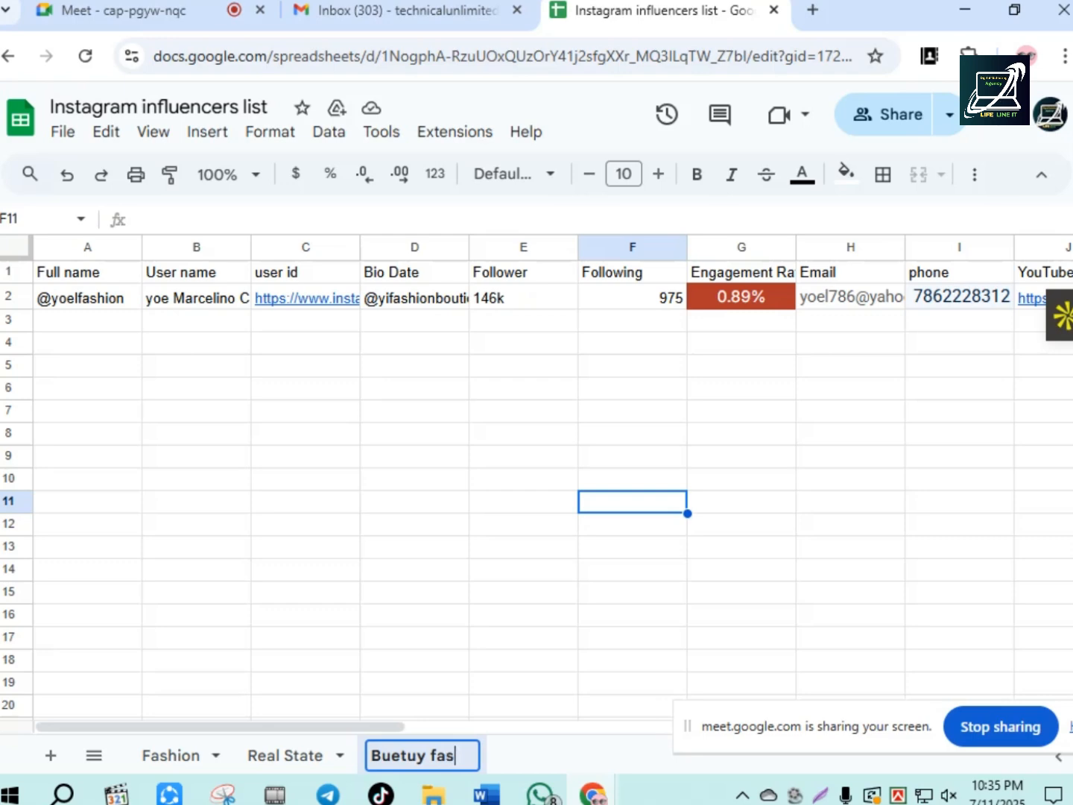
pyautogui.write('hio')
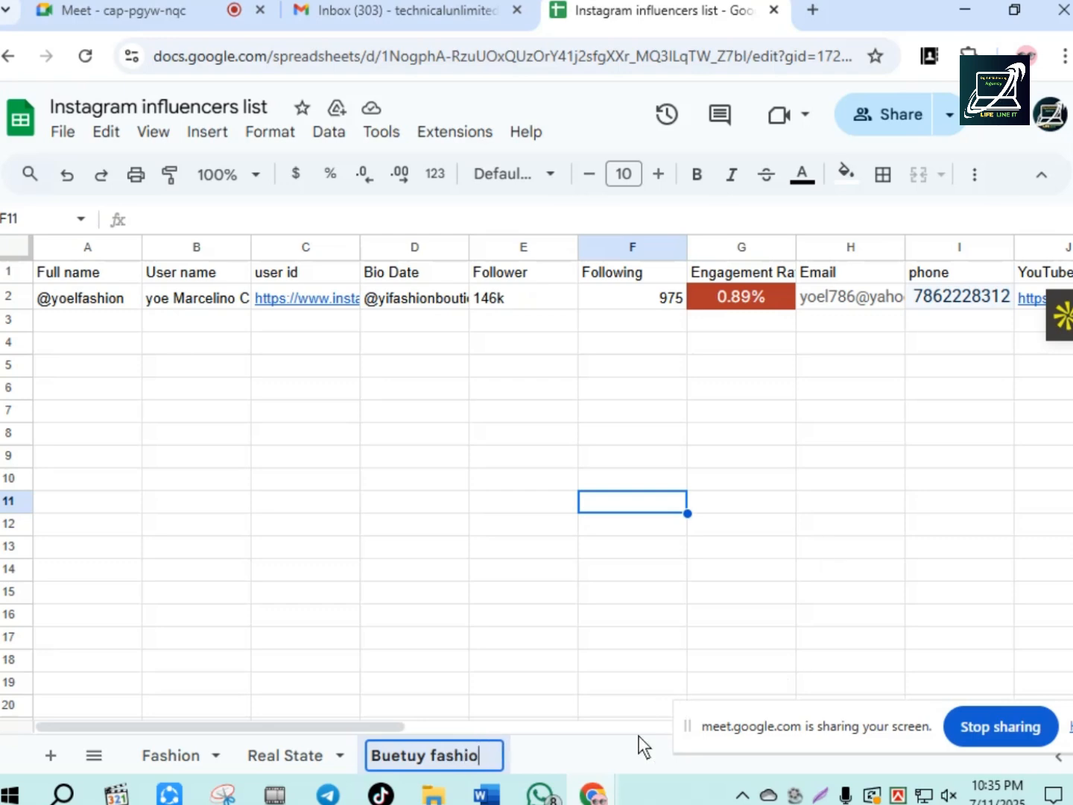
pyautogui.click(622, 750)
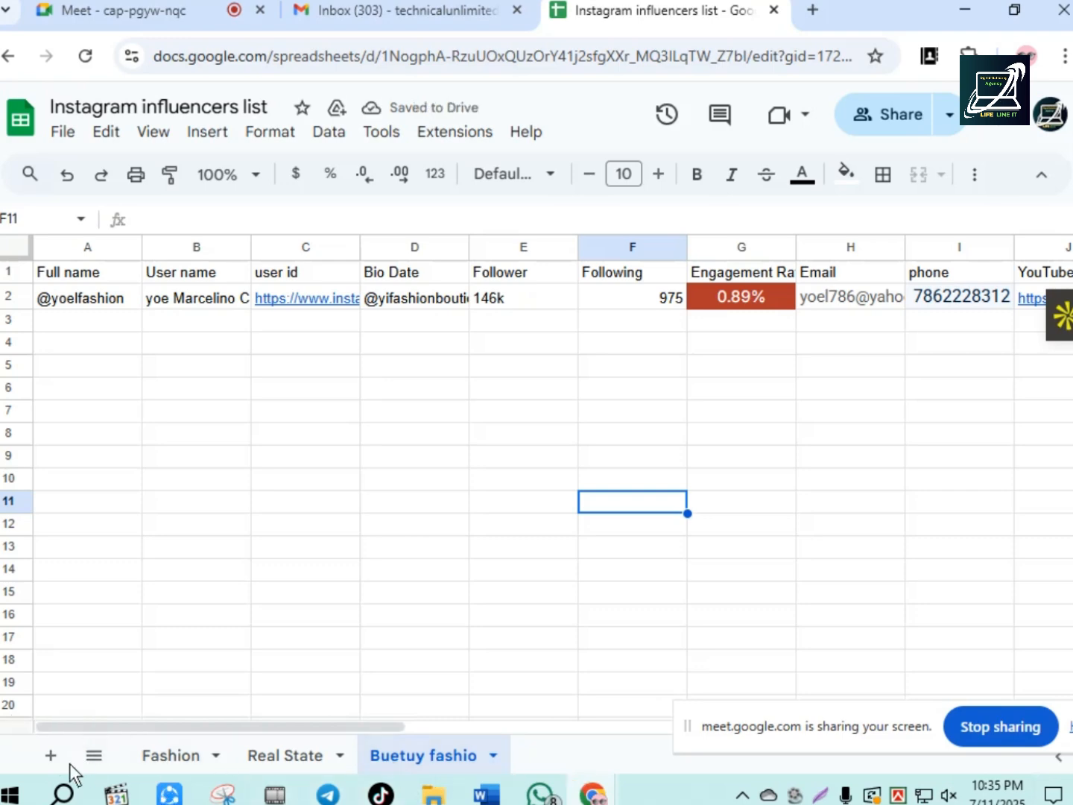
# - Add two new sheets after the existing ones, naming the first of them motitivition
pyautogui.click(50, 755)
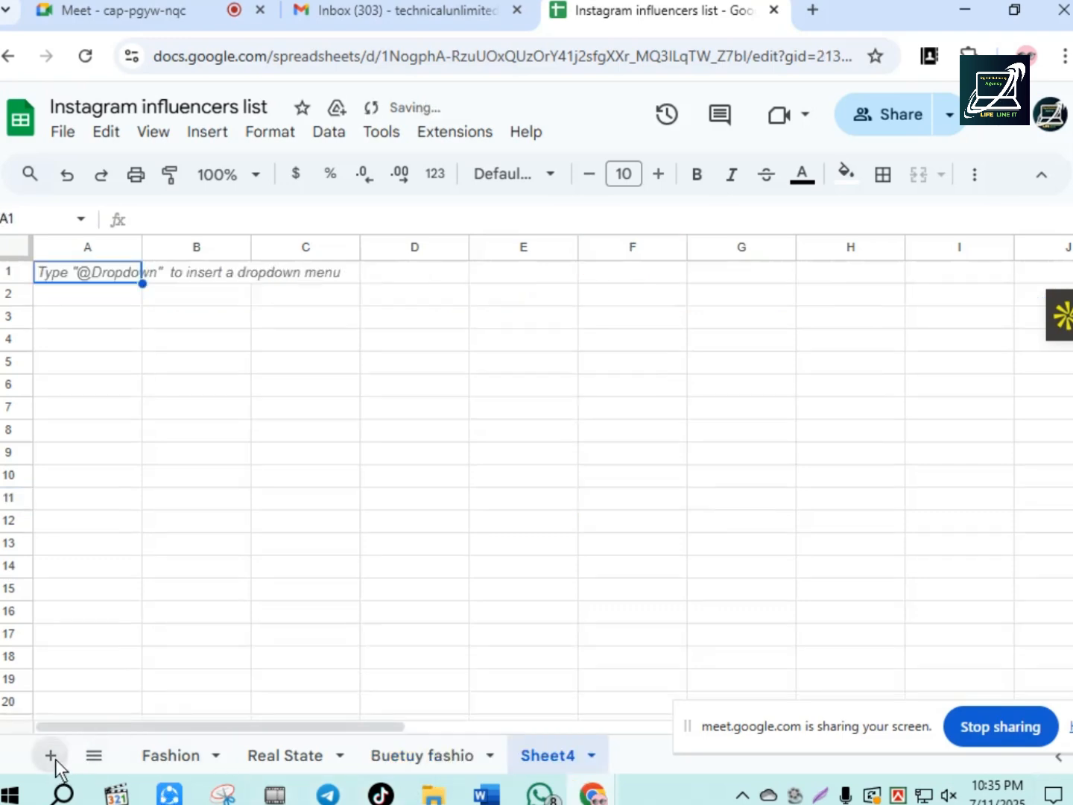
pyautogui.click(596, 753)
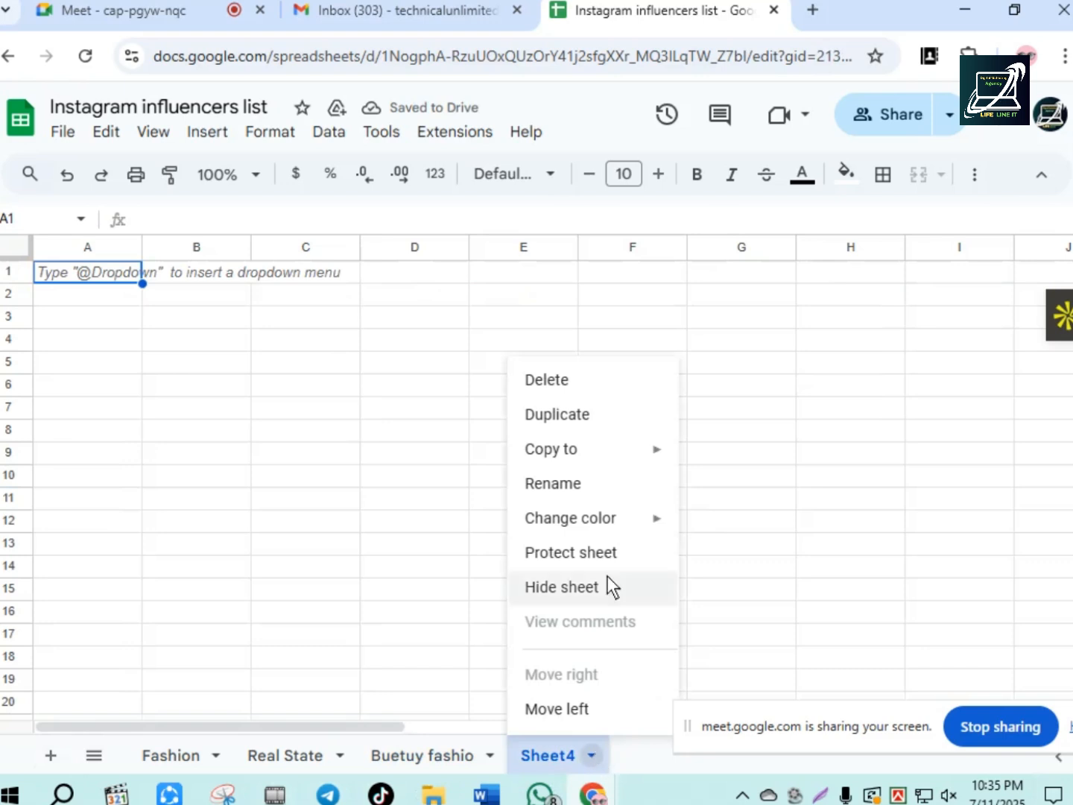
pyautogui.click(569, 487)
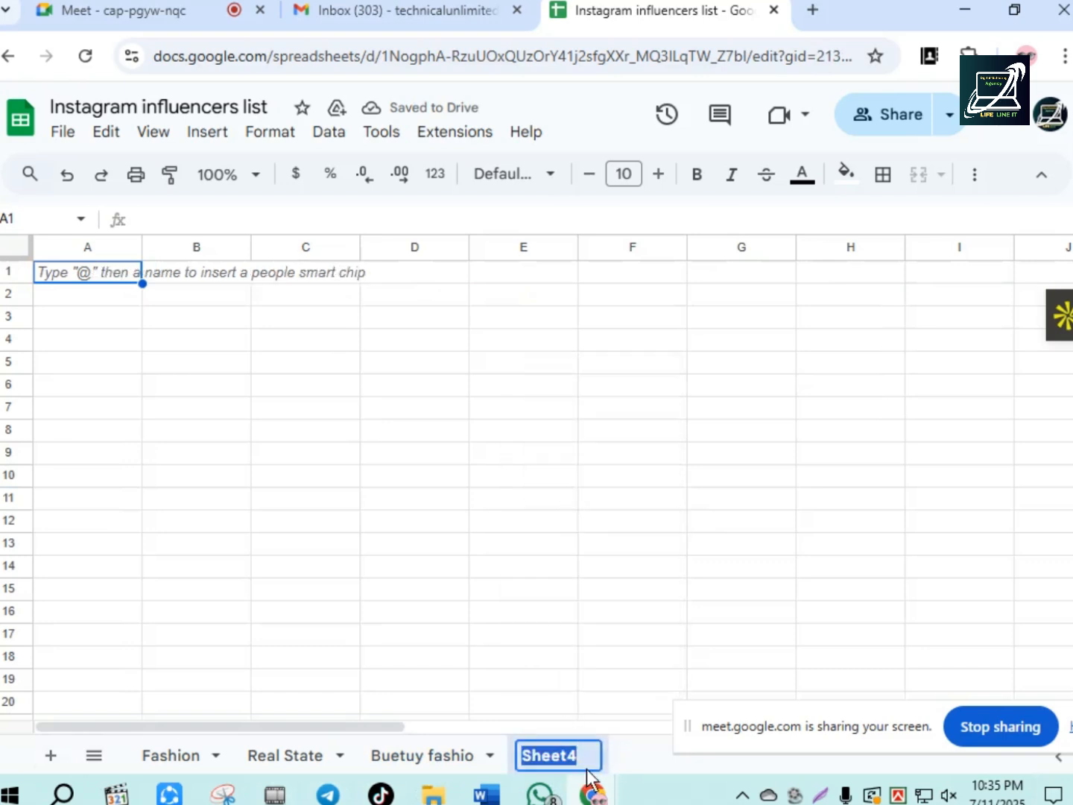
pyautogui.write('moti')
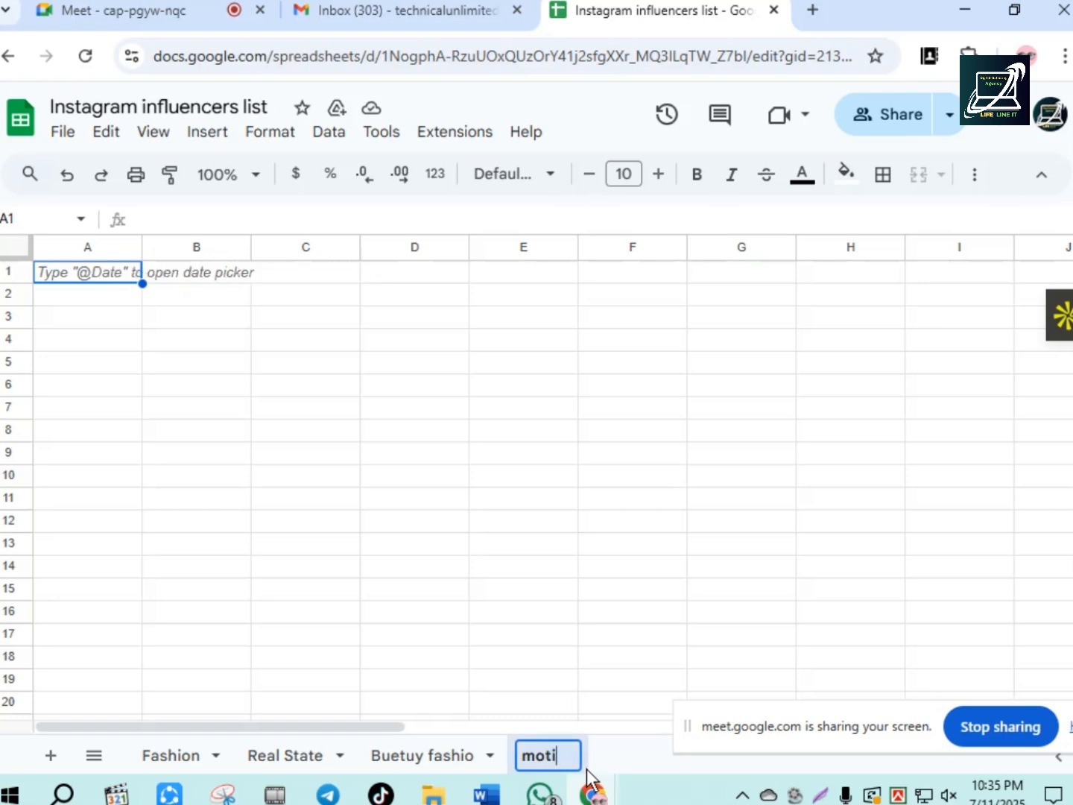
pyautogui.write('tivition')
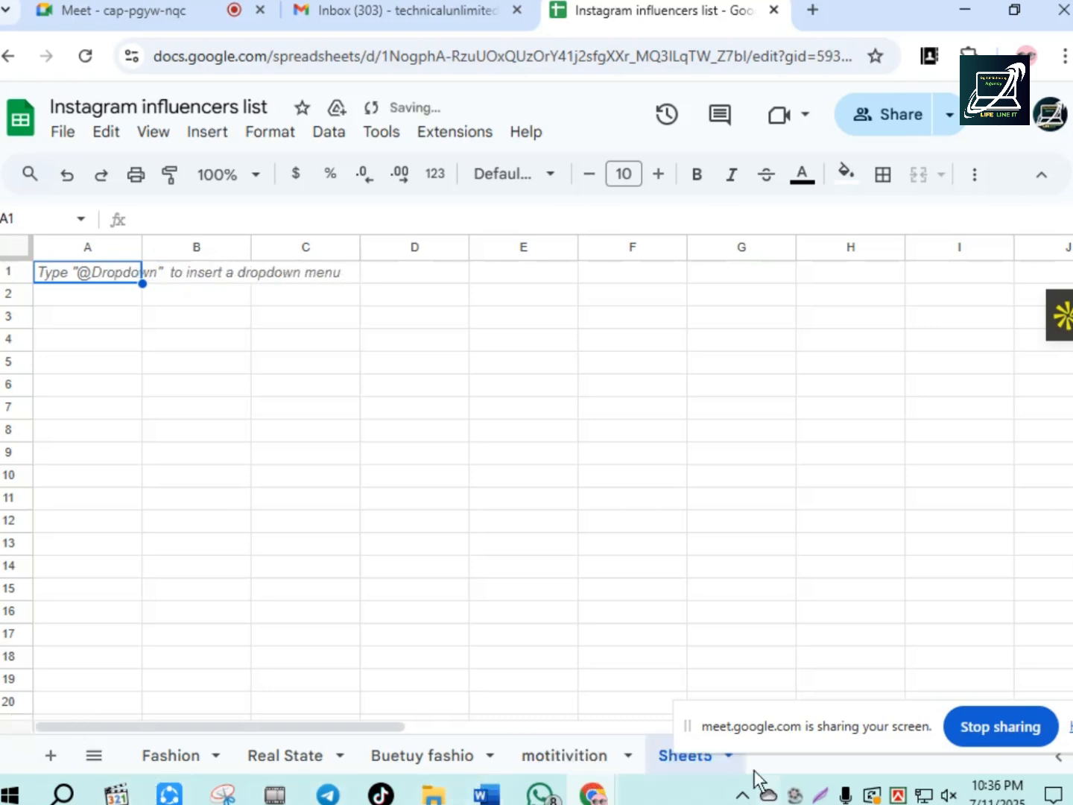
# - Rename Sheet5 as movei
pyautogui.click(731, 756)
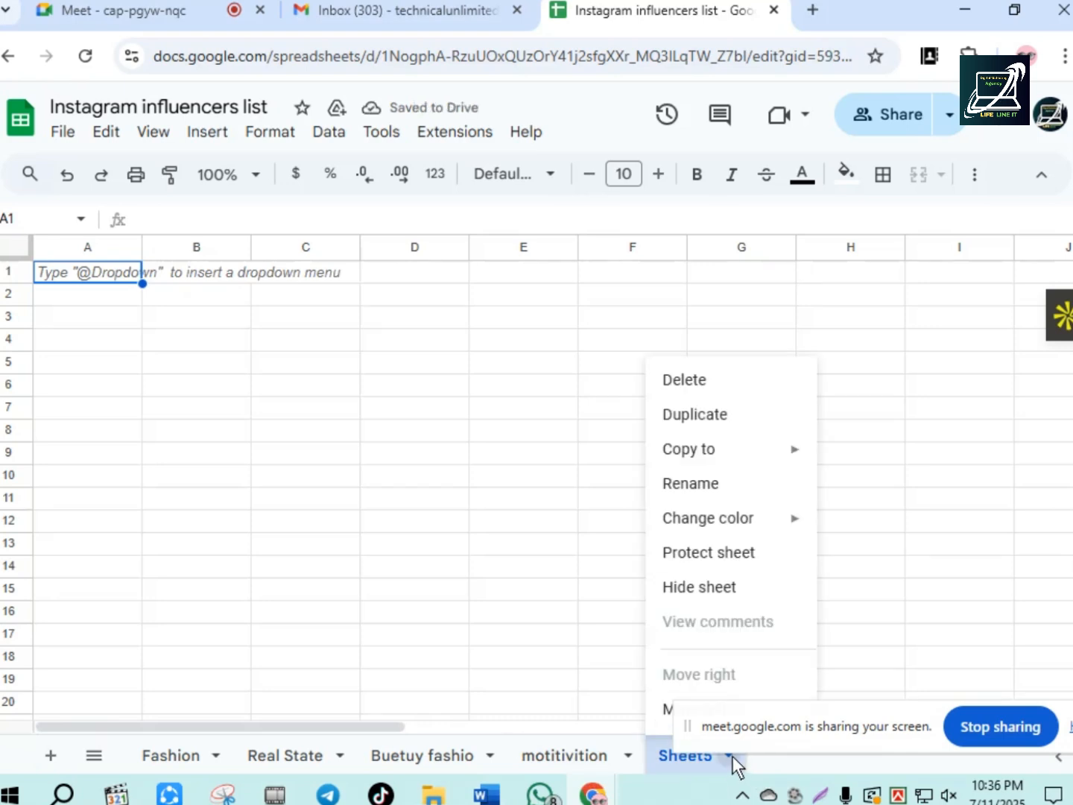
pyautogui.click(707, 484)
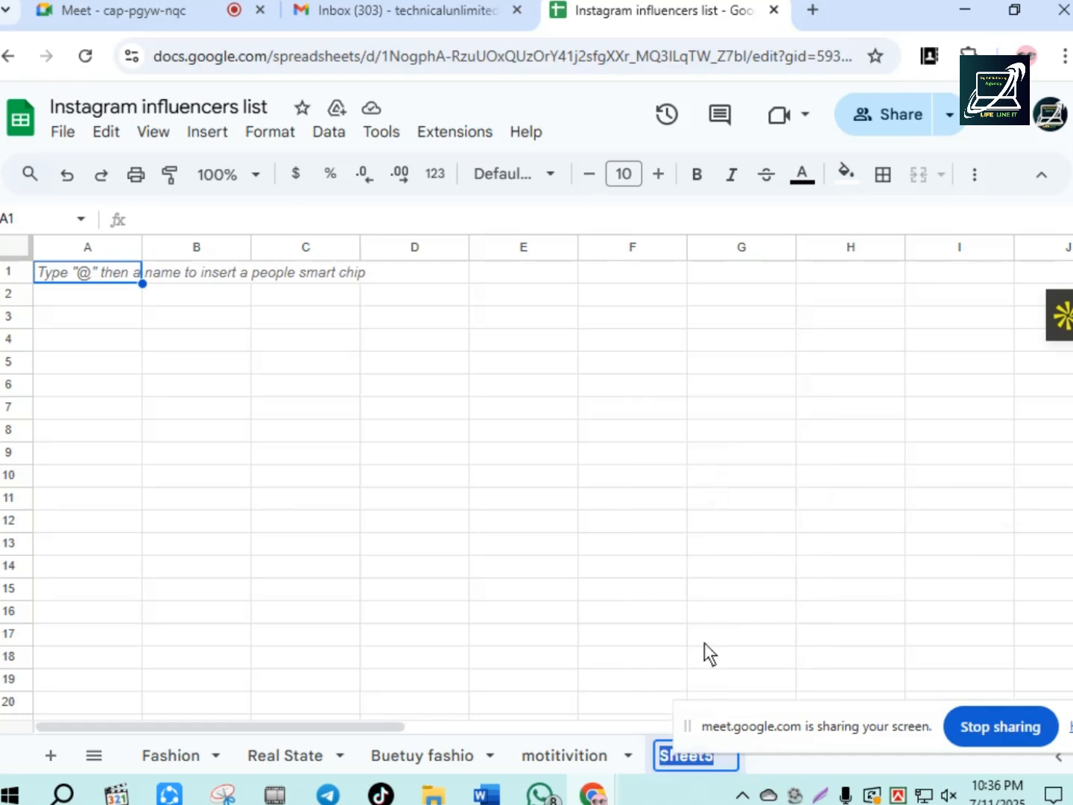
pyautogui.write('mo')
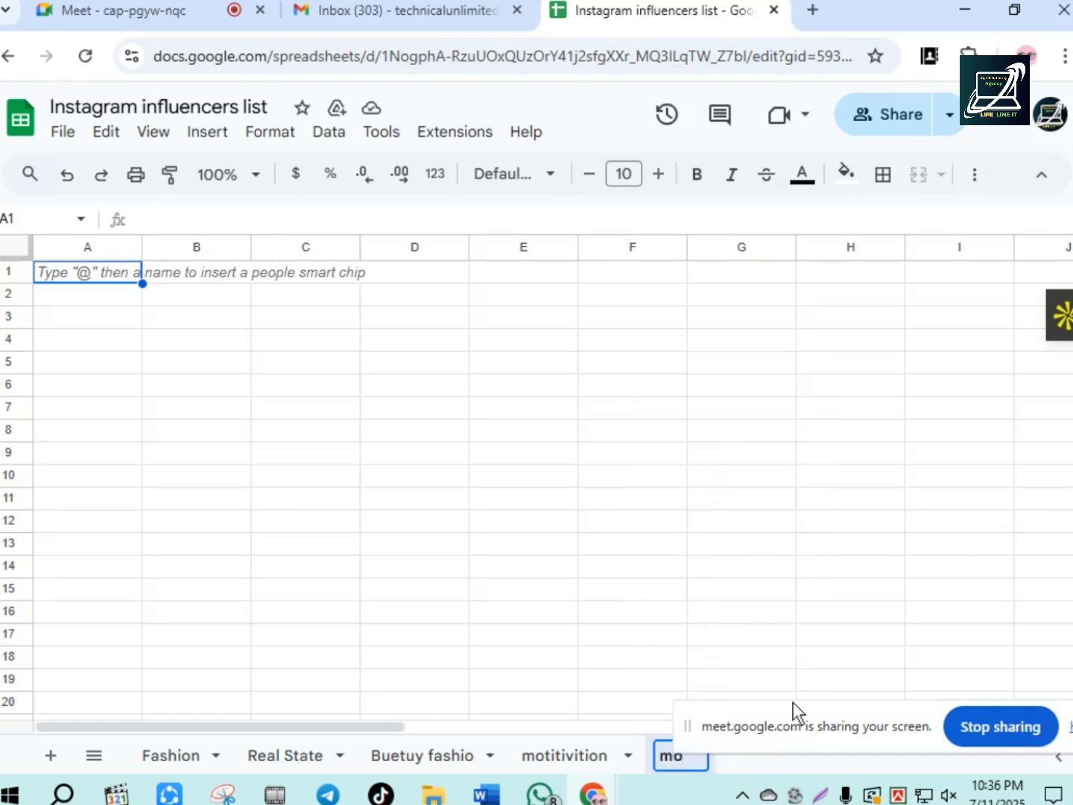
pyautogui.write('vei')
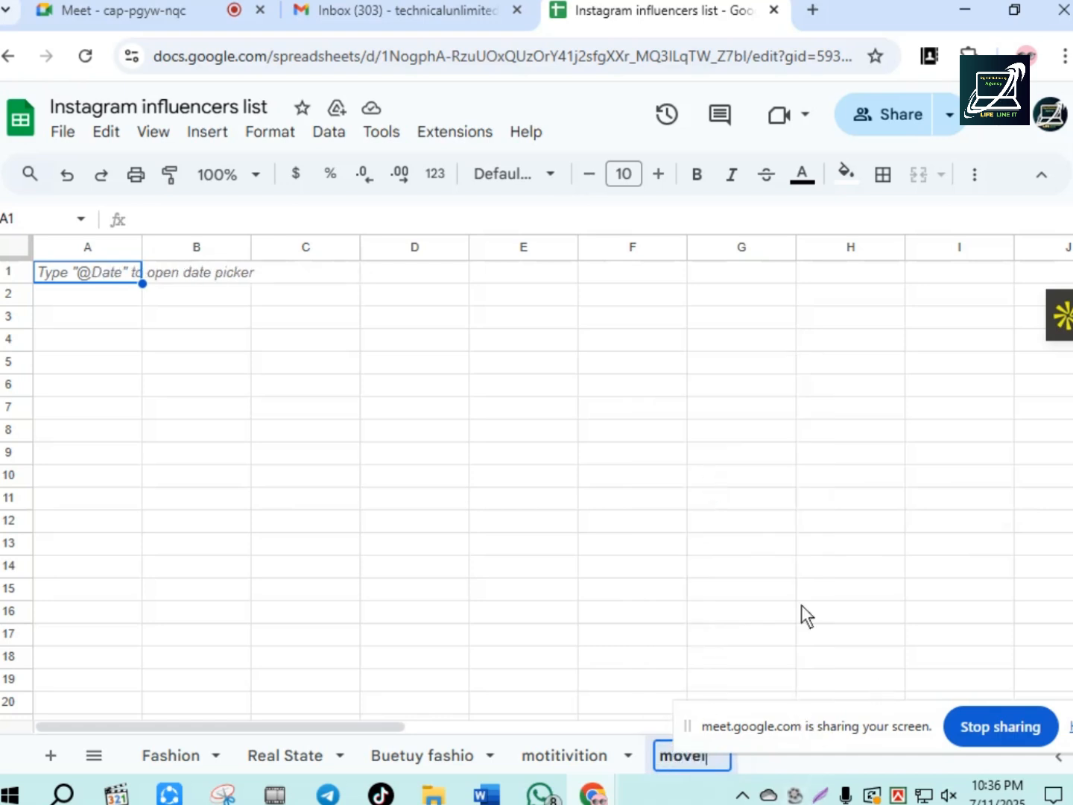
pyautogui.moveTo(774, 714); pyautogui.dragTo(855, 535)
pyautogui.press('Return')
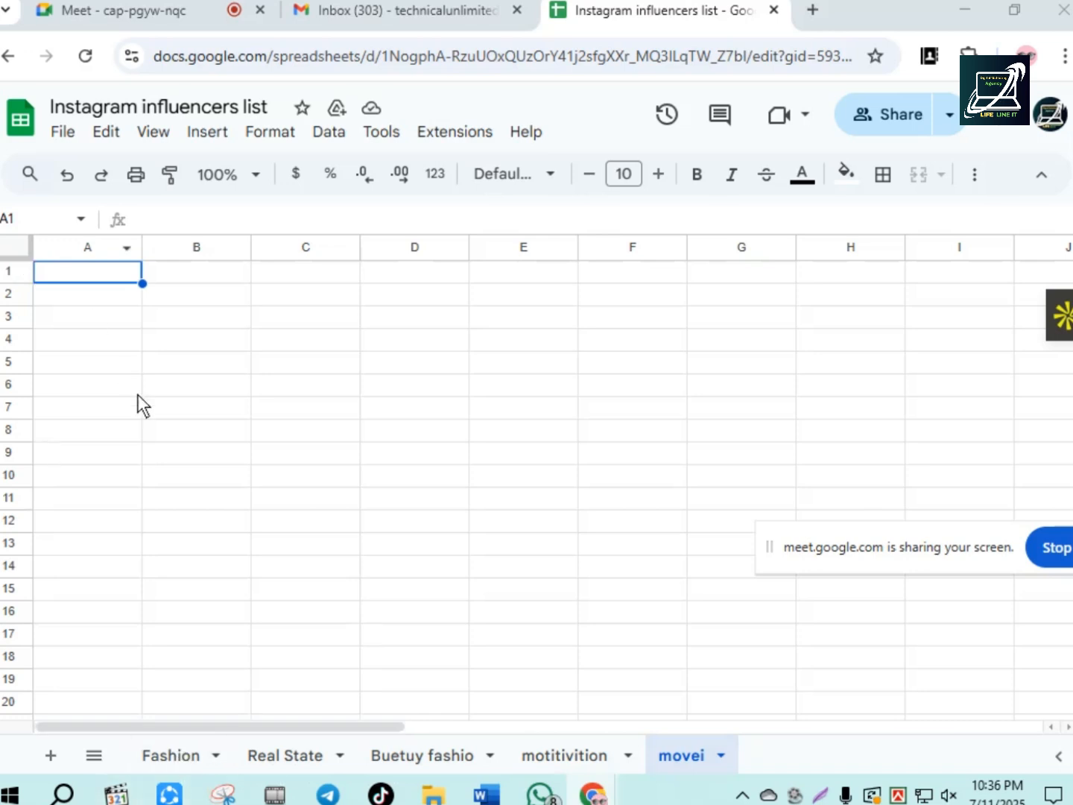
# - Switch to the Real State sheet
pyautogui.moveTo(103, 288); pyautogui.dragTo(139, 717)
pyautogui.click(269, 755)
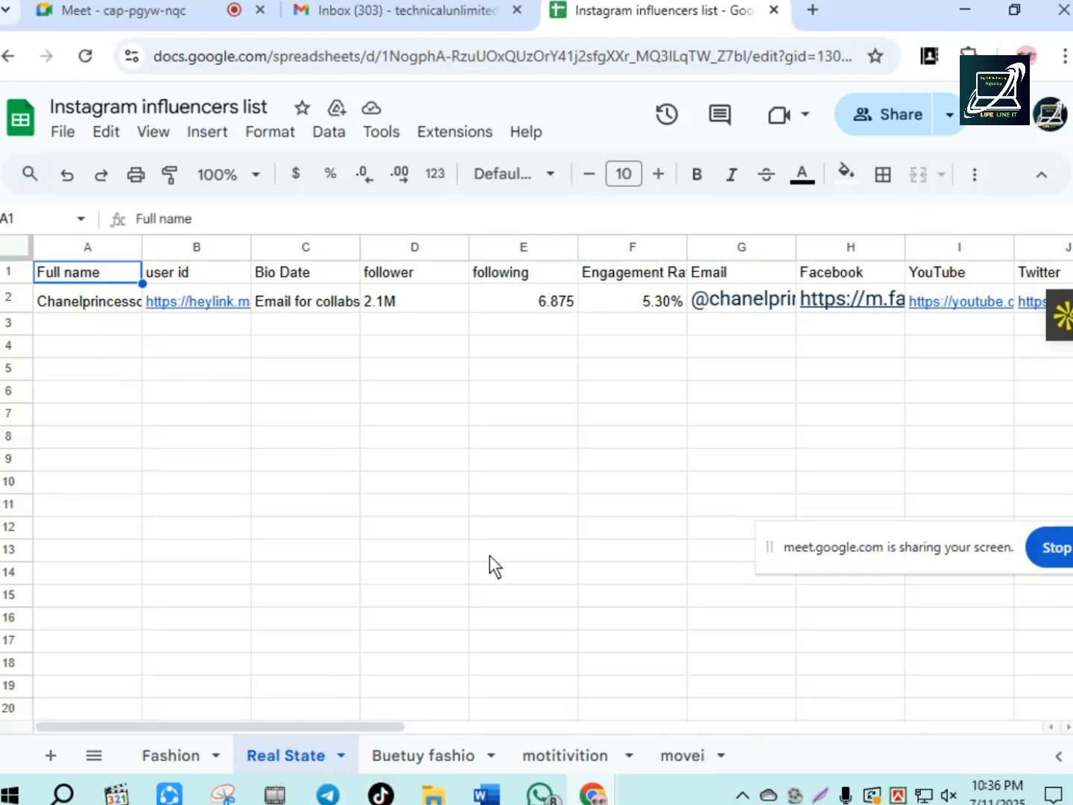
pyautogui.click(941, 795)
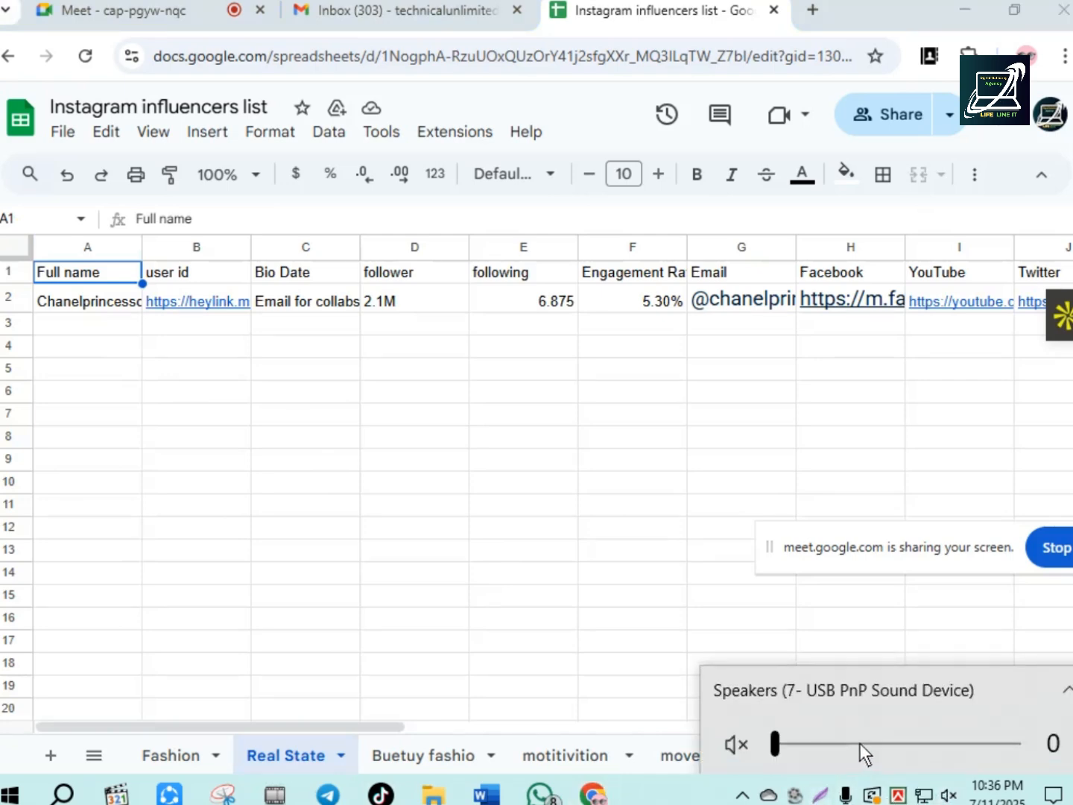
pyautogui.click(860, 743)
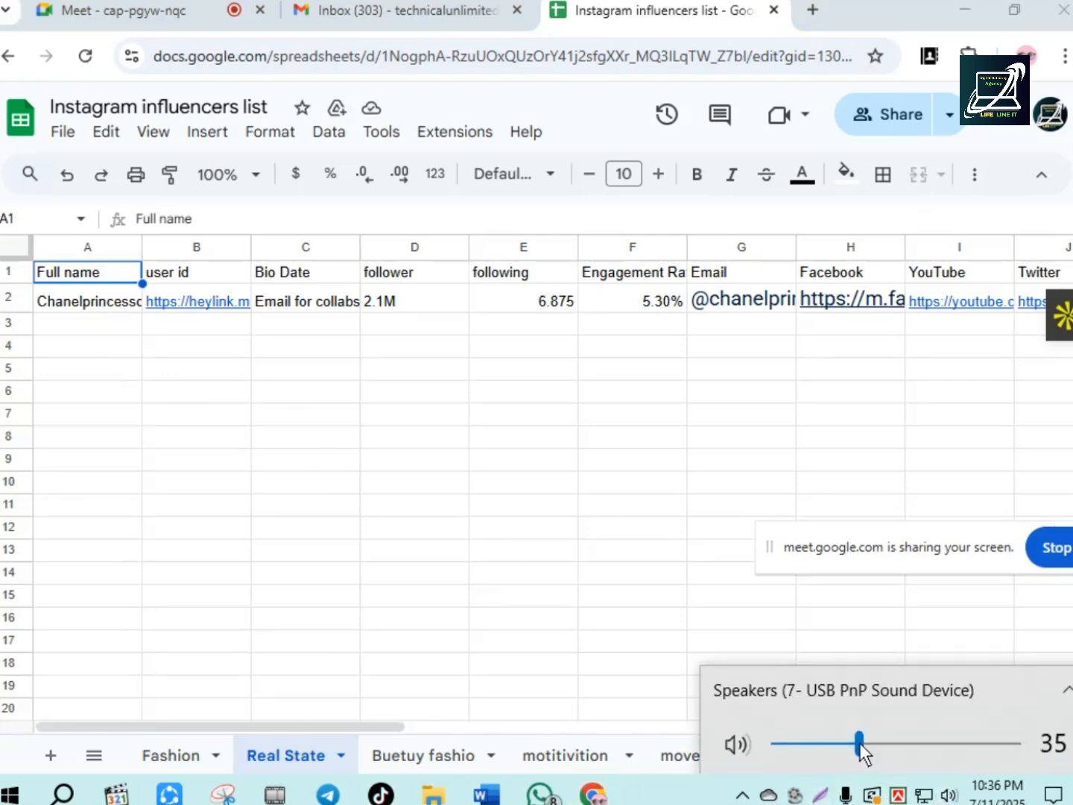
pyautogui.click(753, 743)
pyautogui.click(717, 800)
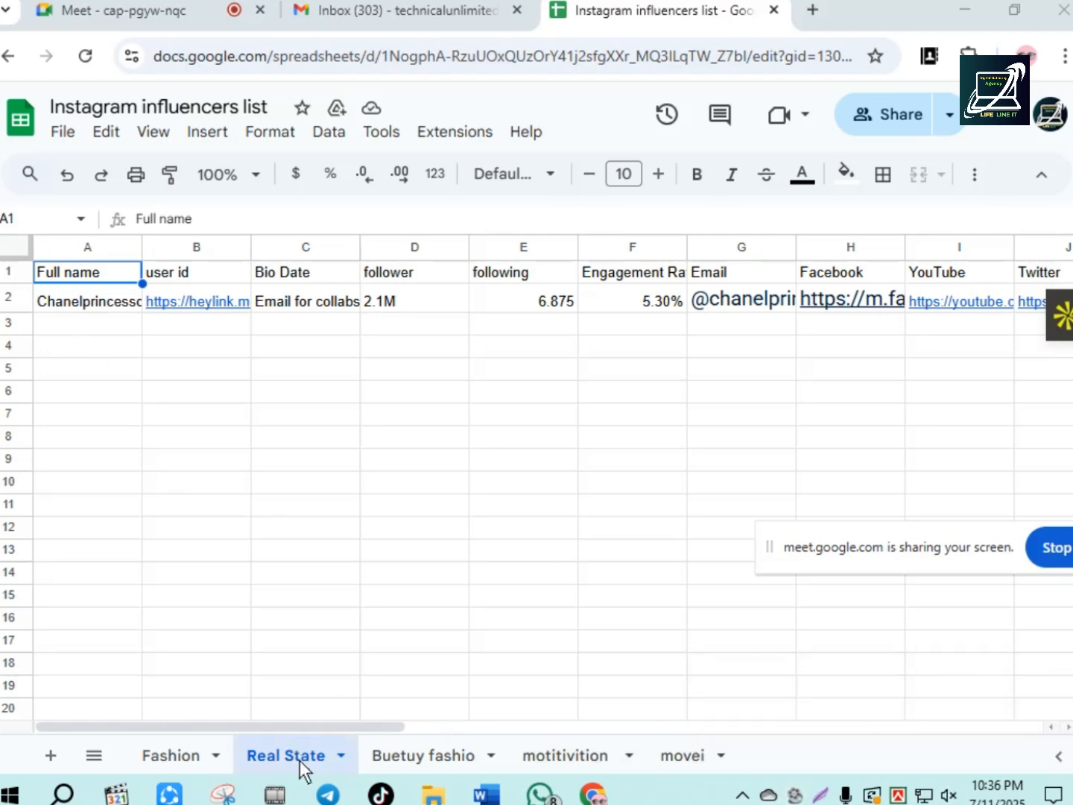
pyautogui.moveTo(117, 319); pyautogui.dragTo(123, 687)
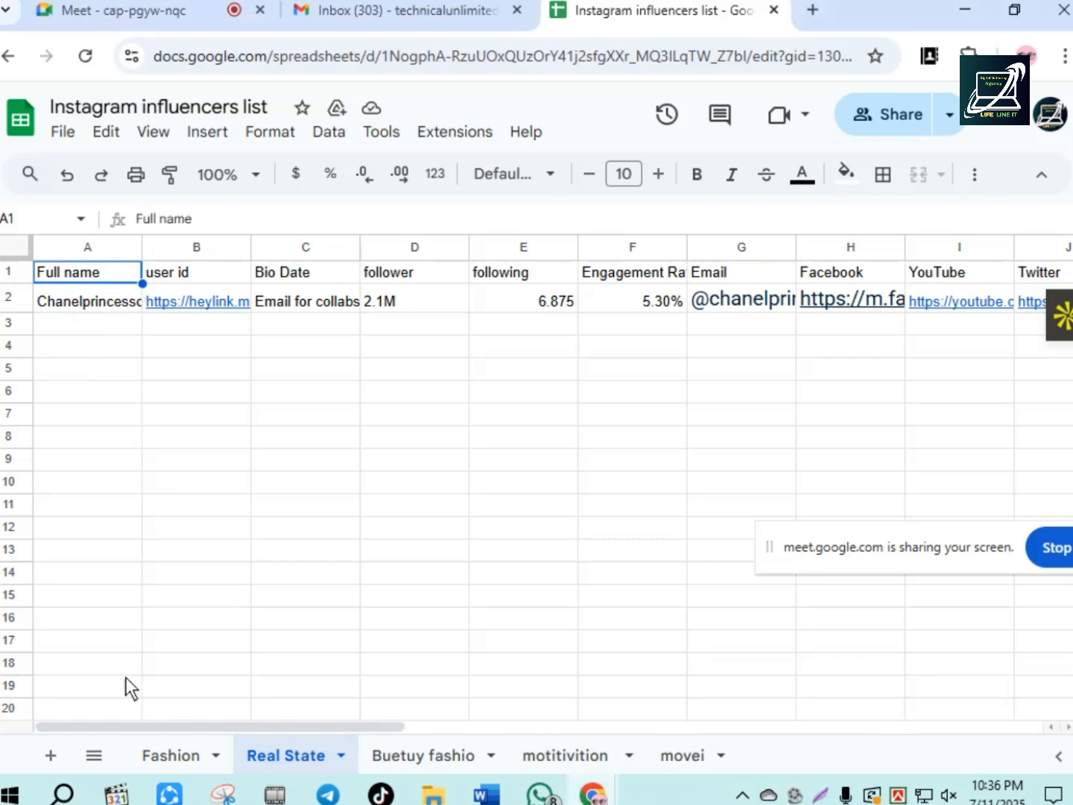
# - Copy the whole influencer record in row 2 and paste it into rows 4 to 13 of the Real State sheet
pyautogui.click(84, 301)
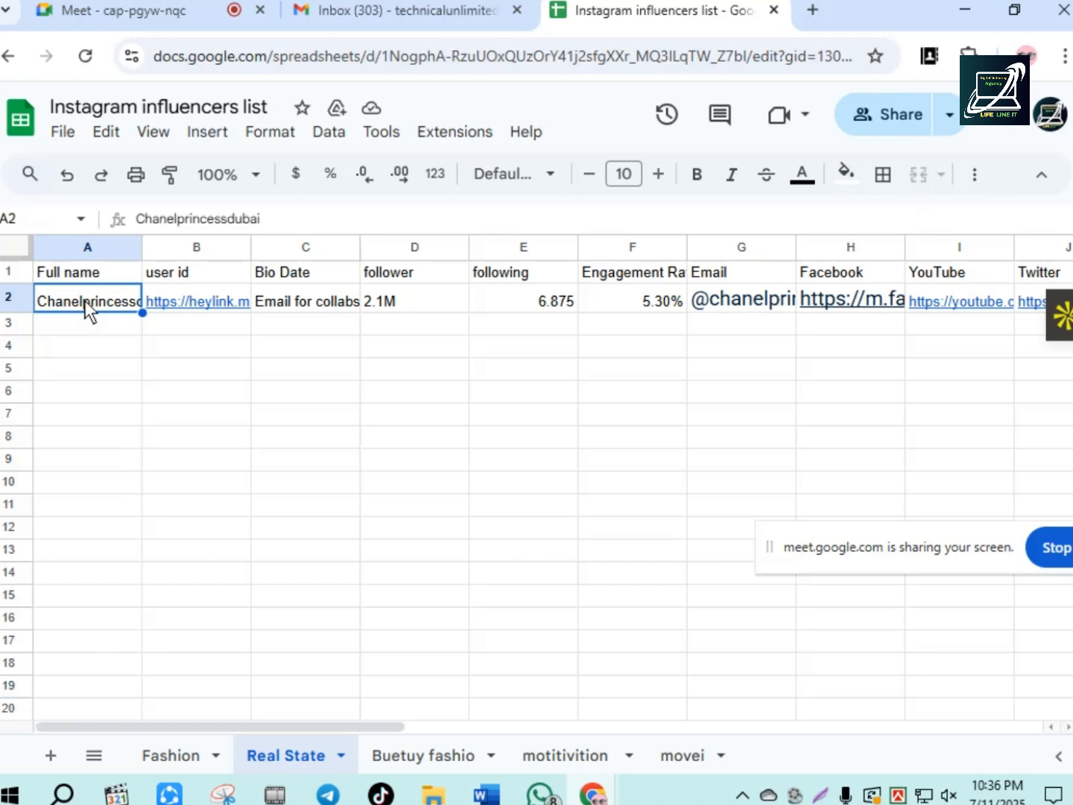
pyautogui.click(11, 298)
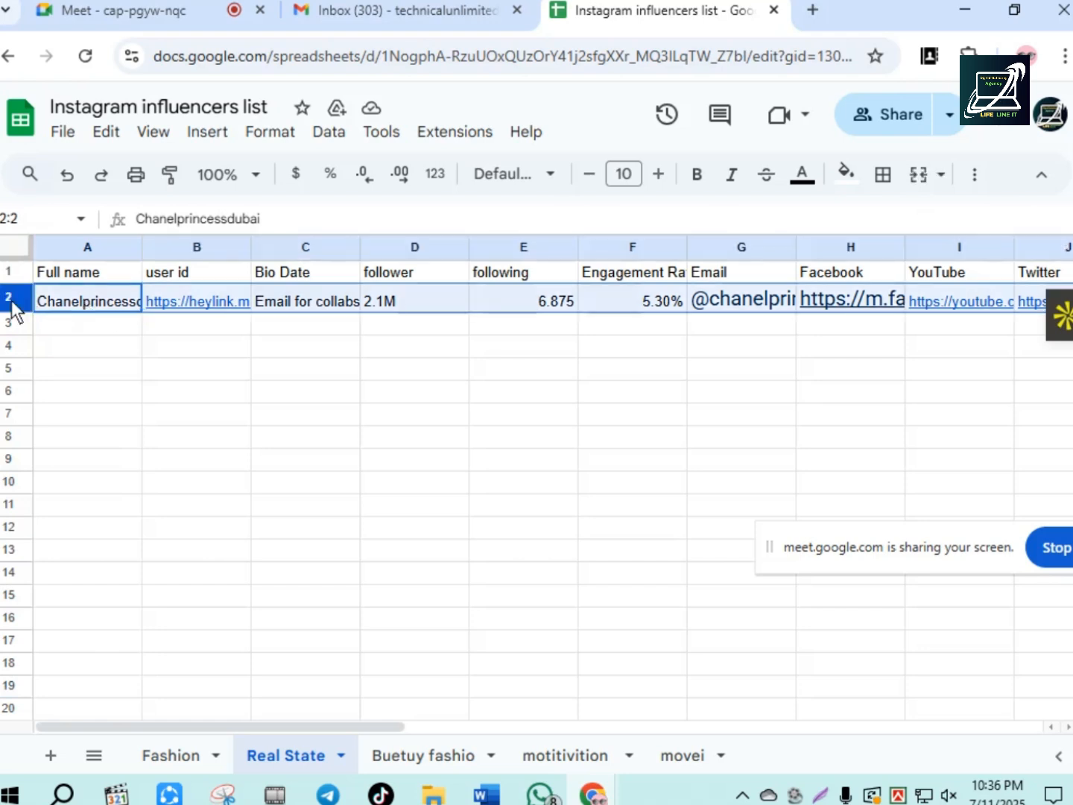
pyautogui.hotkey('ctrl', 'c')
pyautogui.press('Down')
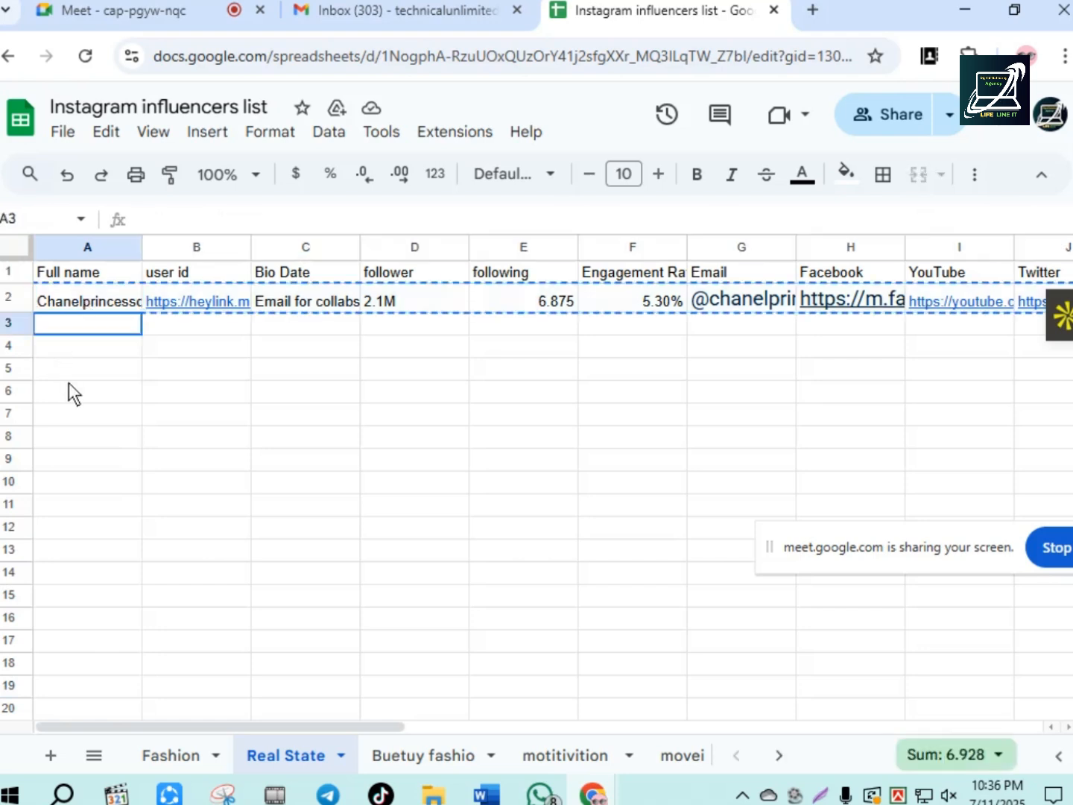
pyautogui.moveTo(87, 324); pyautogui.dragTo(89, 626)
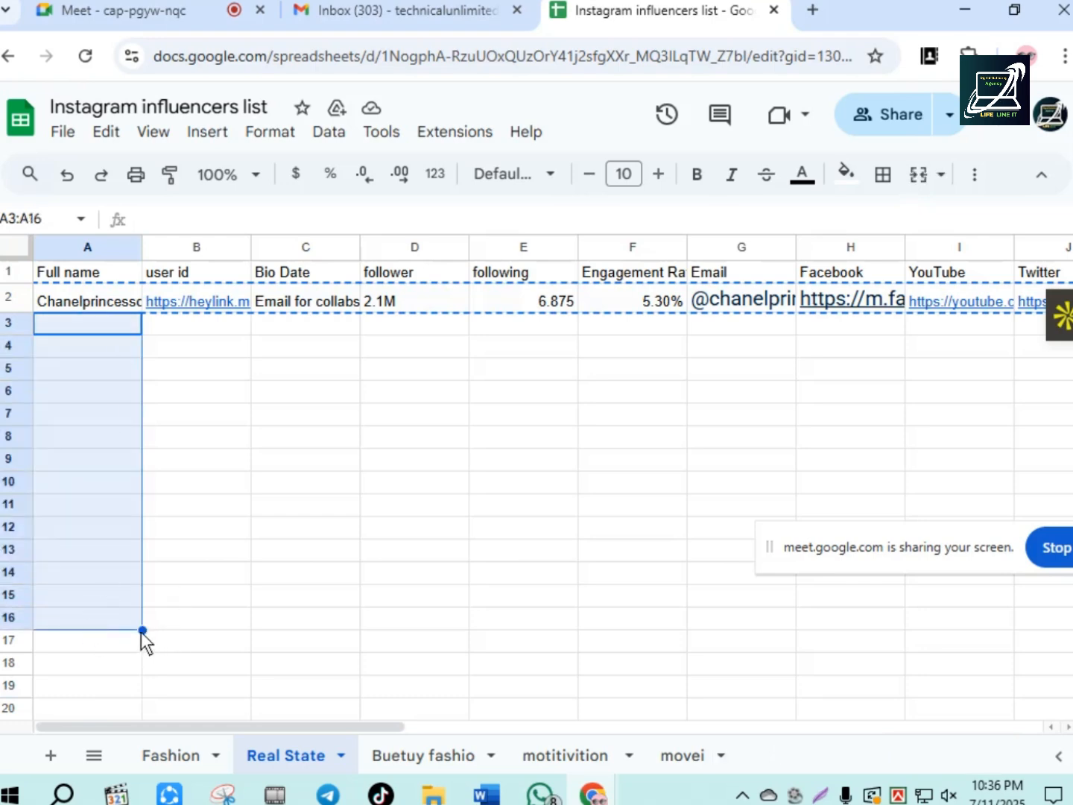
pyautogui.click(9, 325)
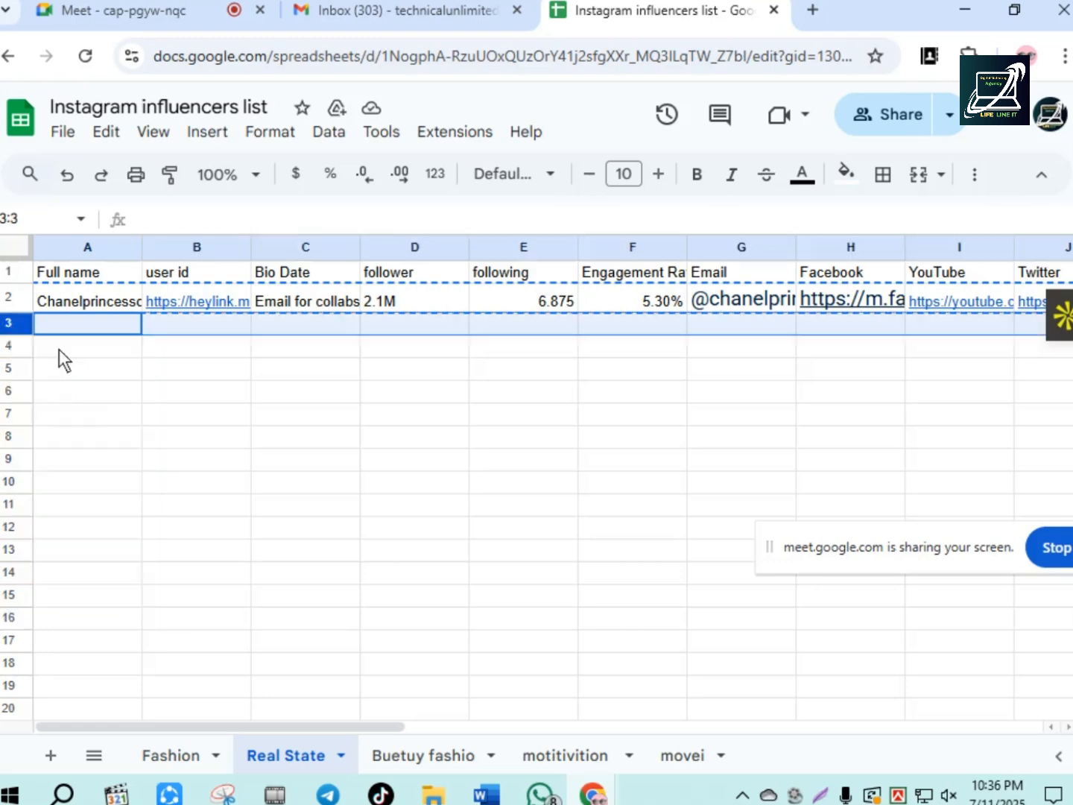
pyautogui.moveTo(20, 346); pyautogui.dragTo(25, 559)
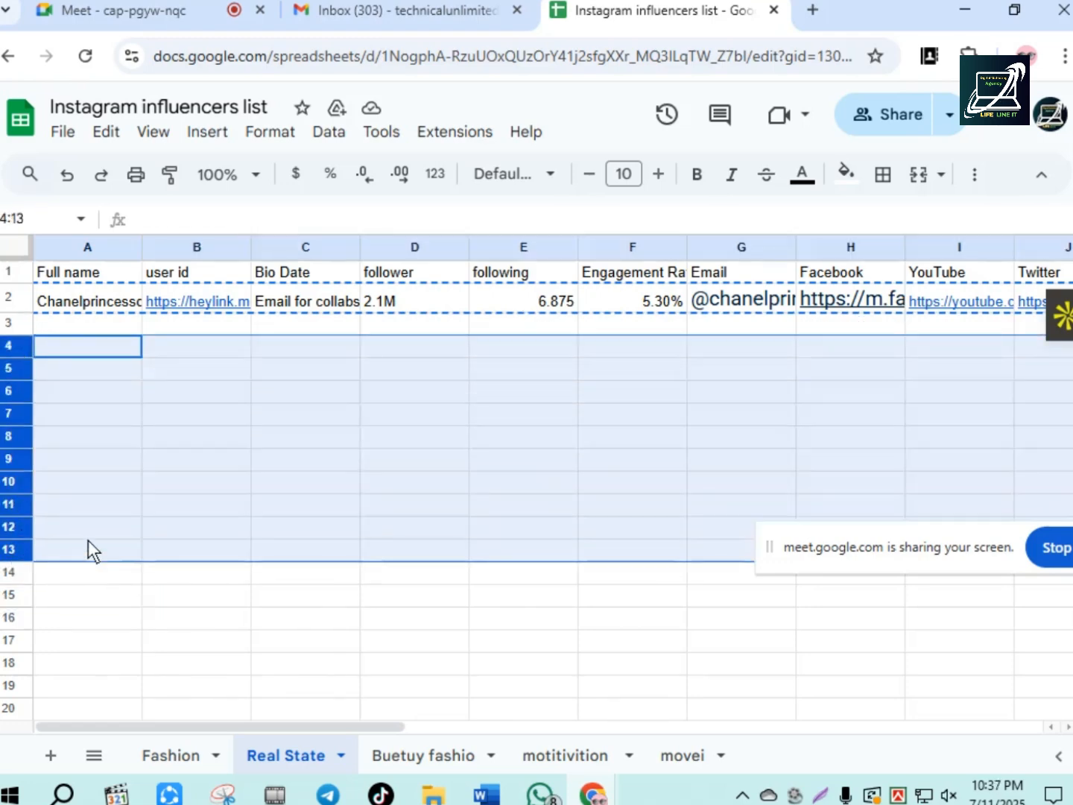
pyautogui.hotkey('ctrl', 'v')
pyautogui.click(633, 637)
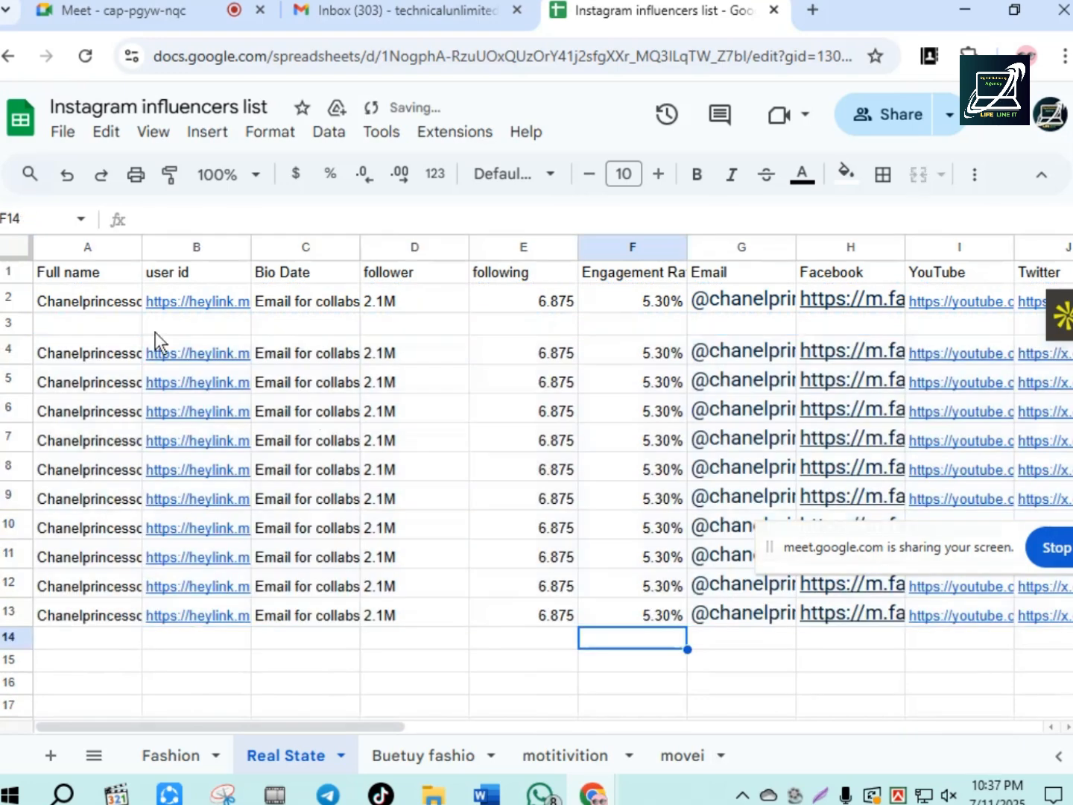
# - Delete the empty row 3 between the original record and its copies
pyautogui.click(12, 323)
pyautogui.rightClick(21, 325)
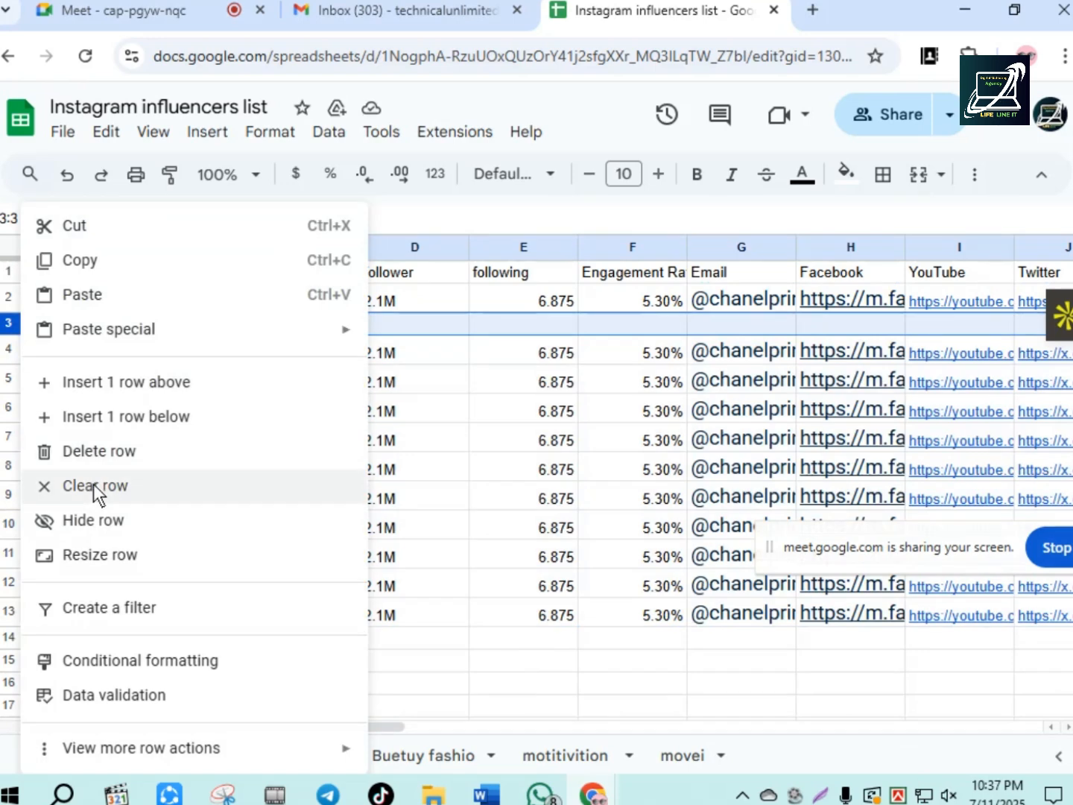
pyautogui.click(94, 452)
pyautogui.click(426, 659)
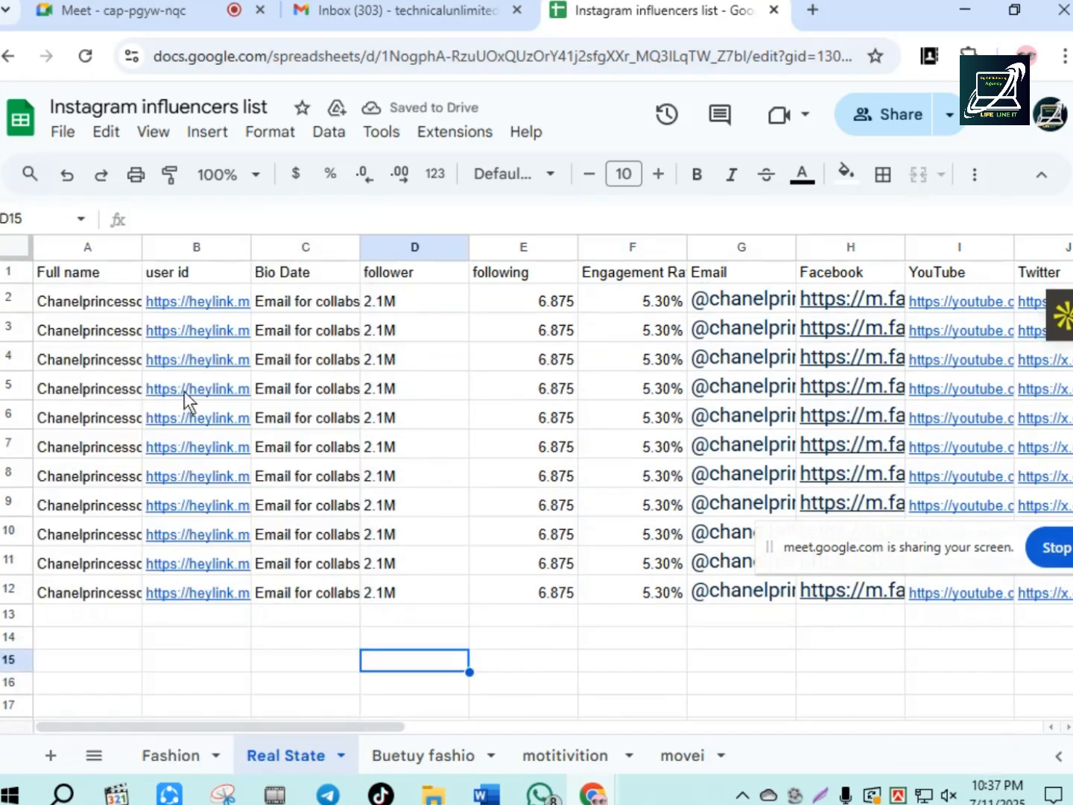
pyautogui.moveTo(839, 546); pyautogui.dragTo(851, 652)
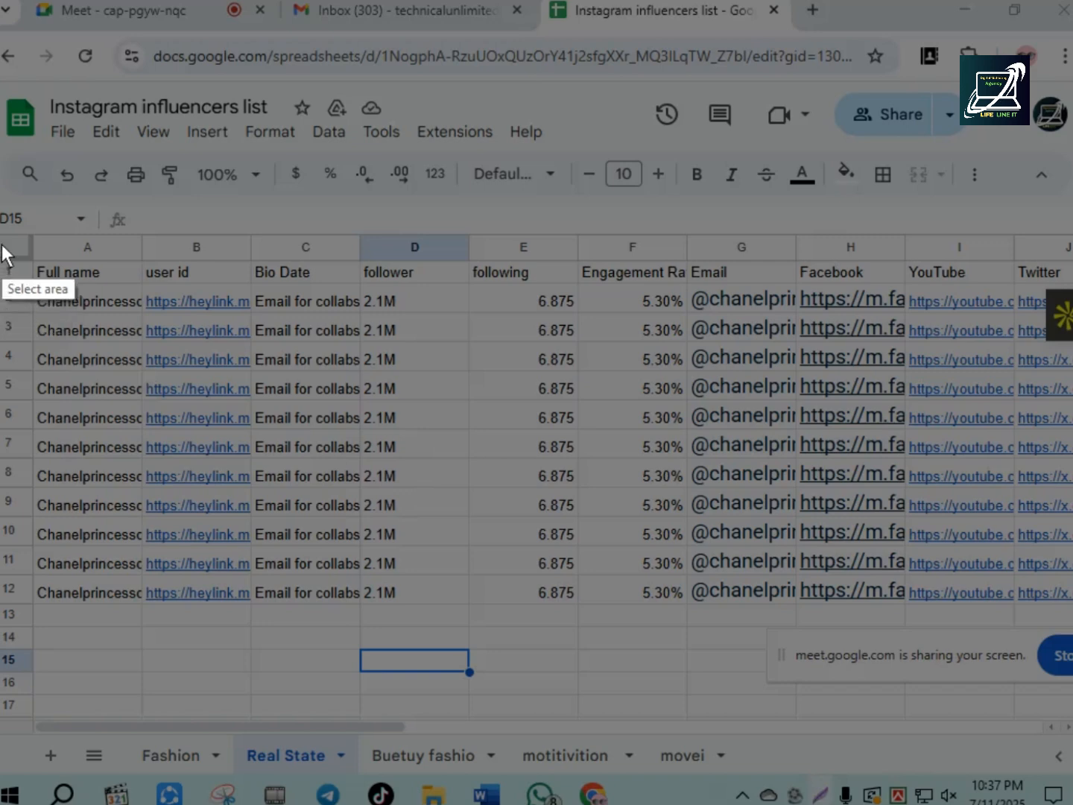
pyautogui.moveTo(3, 244)
pyautogui.mouseDown()
pyautogui.moveTo(660, 720)
pyautogui.moveTo(1016, 771)
pyautogui.moveTo(1036, 748)
pyautogui.mouseUp()
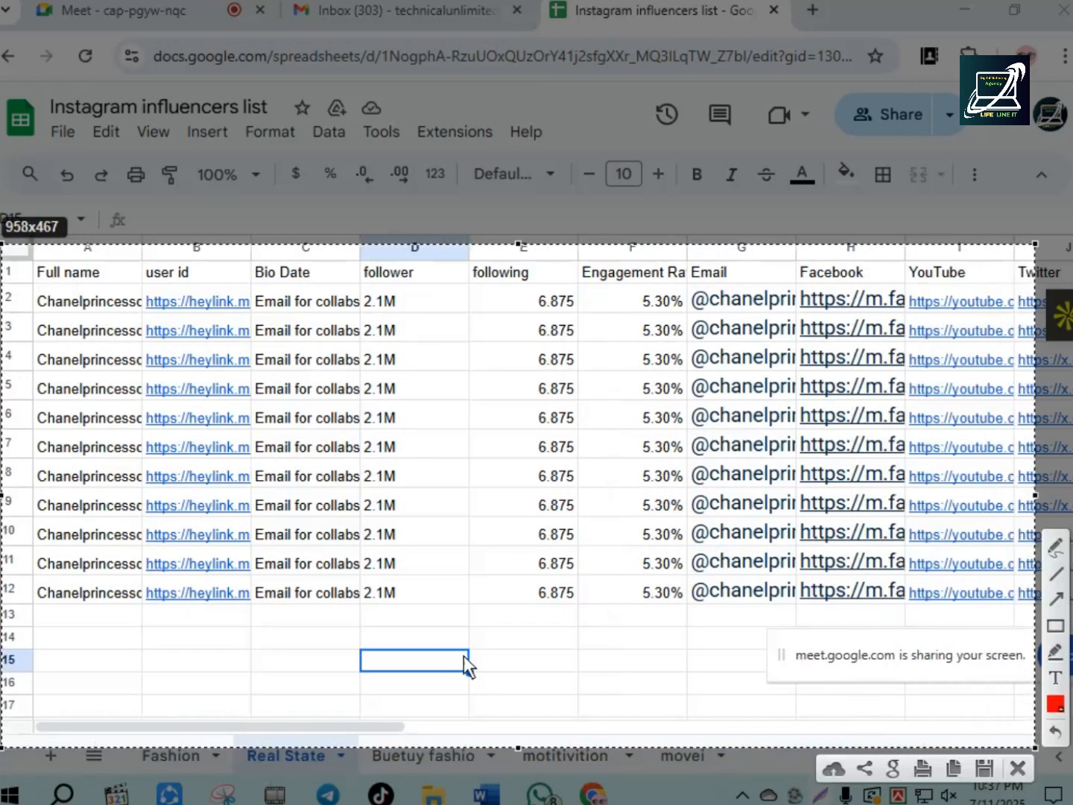
pyautogui.click(1018, 768)
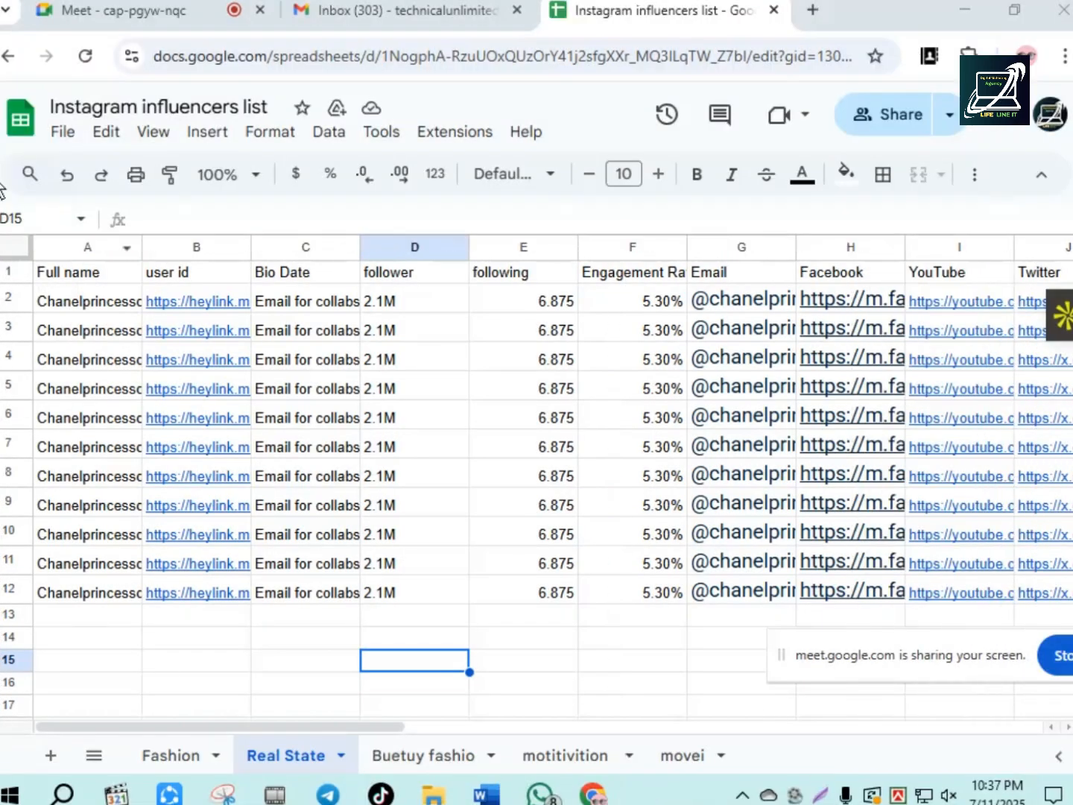
# - Capture a screenshot of the Real State sheet, including its header and rows 1 to 17, and save it to the Desktop as PNG Screenshot_2
pyautogui.click(817, 795)
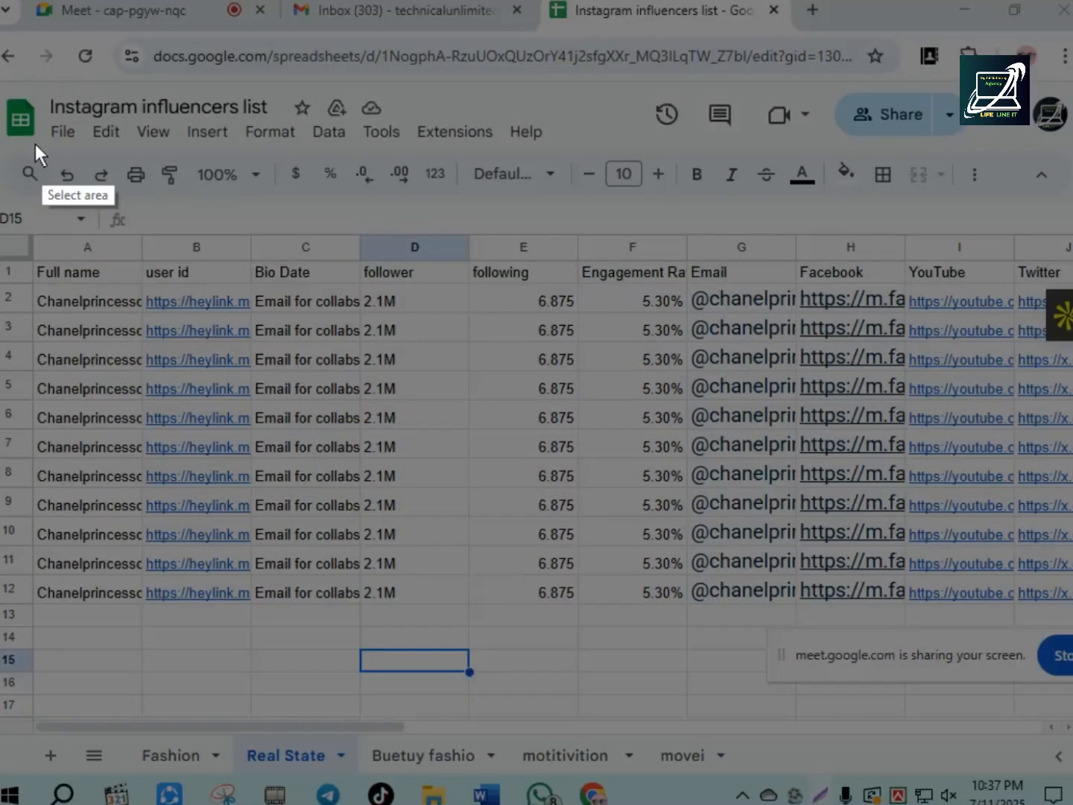
pyautogui.moveTo(30, 113)
pyautogui.mouseDown()
pyautogui.moveTo(247, 263)
pyautogui.moveTo(879, 599)
pyautogui.mouseUp()
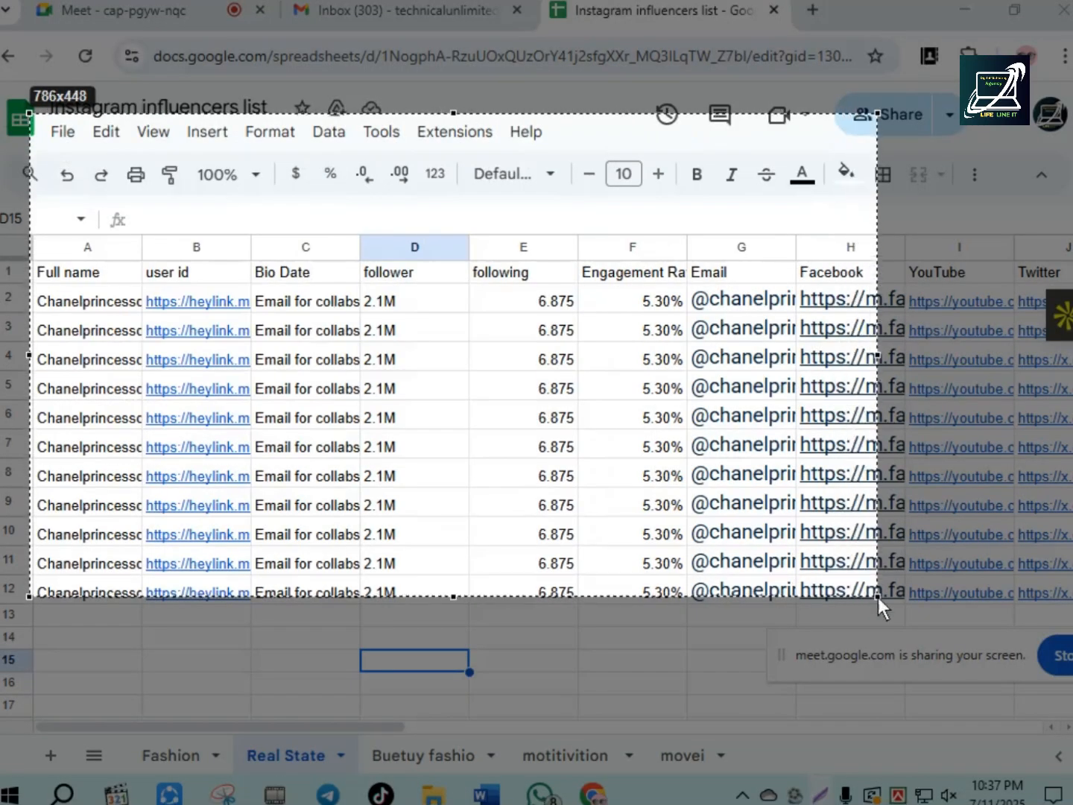
pyautogui.moveTo(528, 461); pyautogui.dragTo(461, 419)
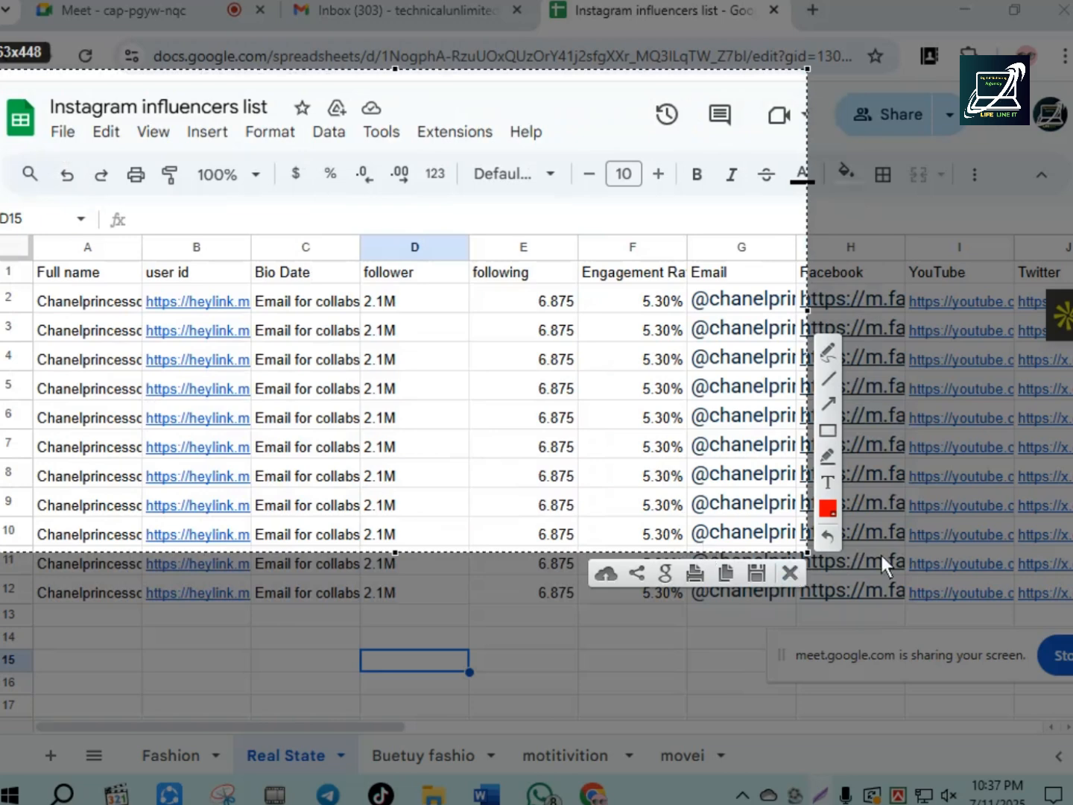
pyautogui.moveTo(807, 553); pyautogui.dragTo(1071, 737)
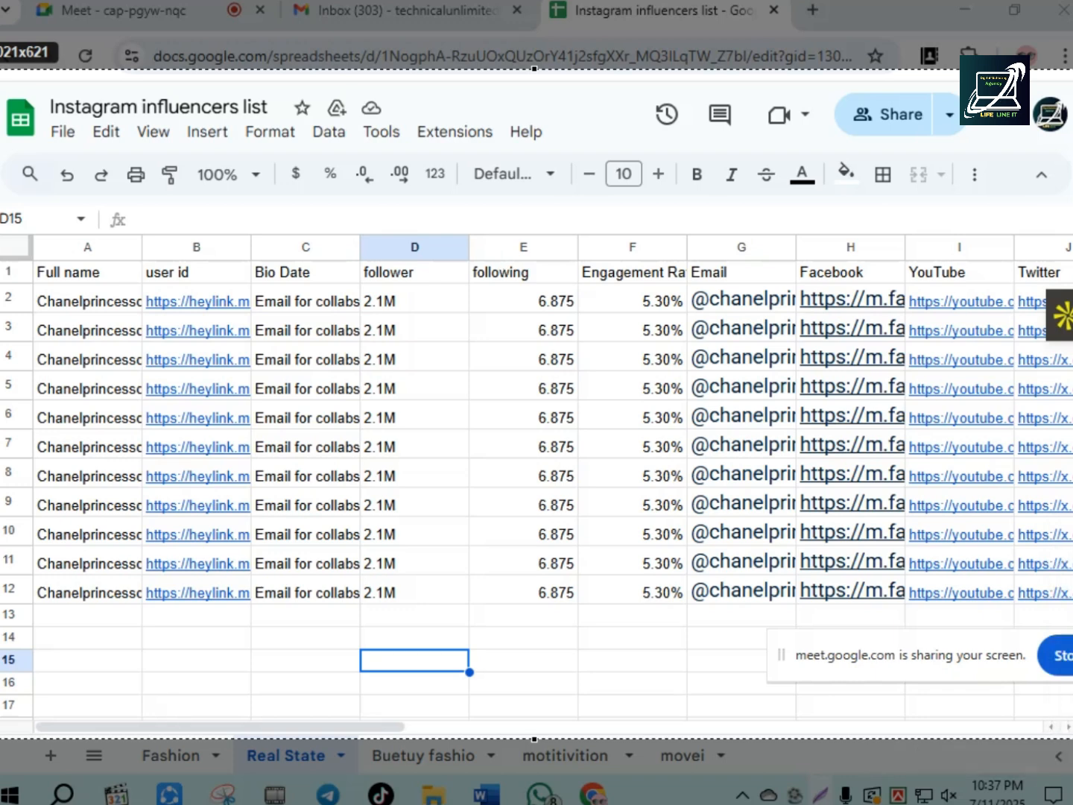
pyautogui.click(36, 154)
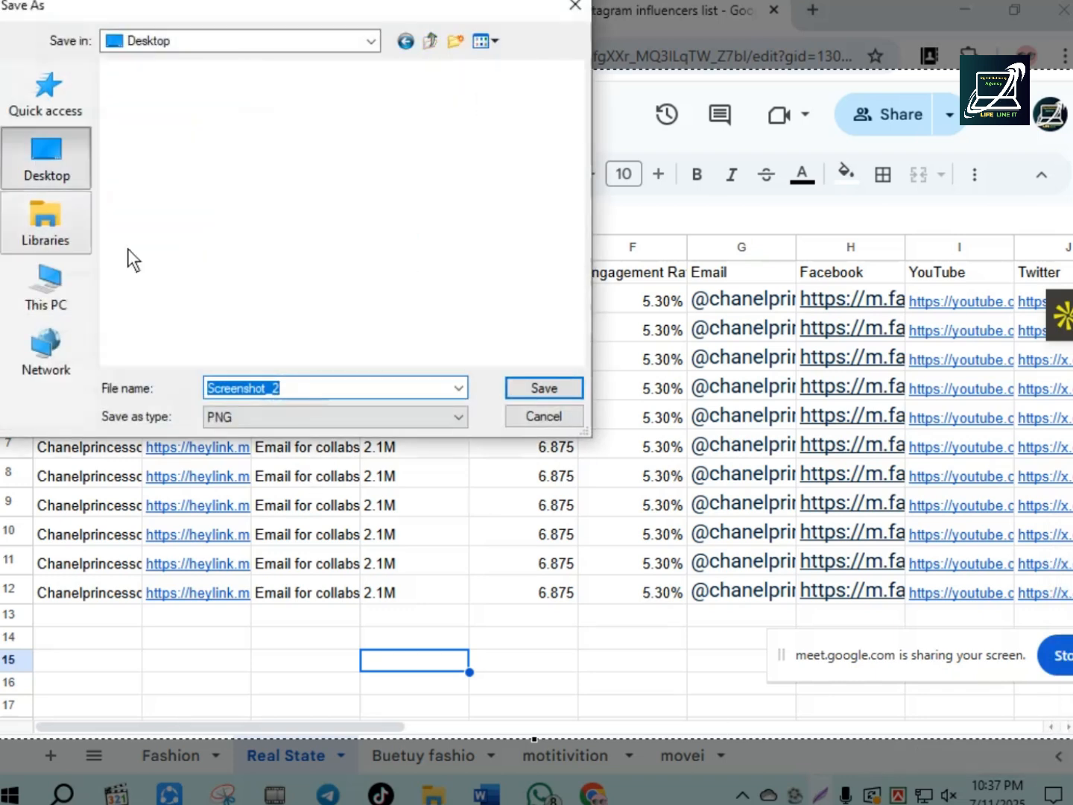
pyautogui.click(540, 389)
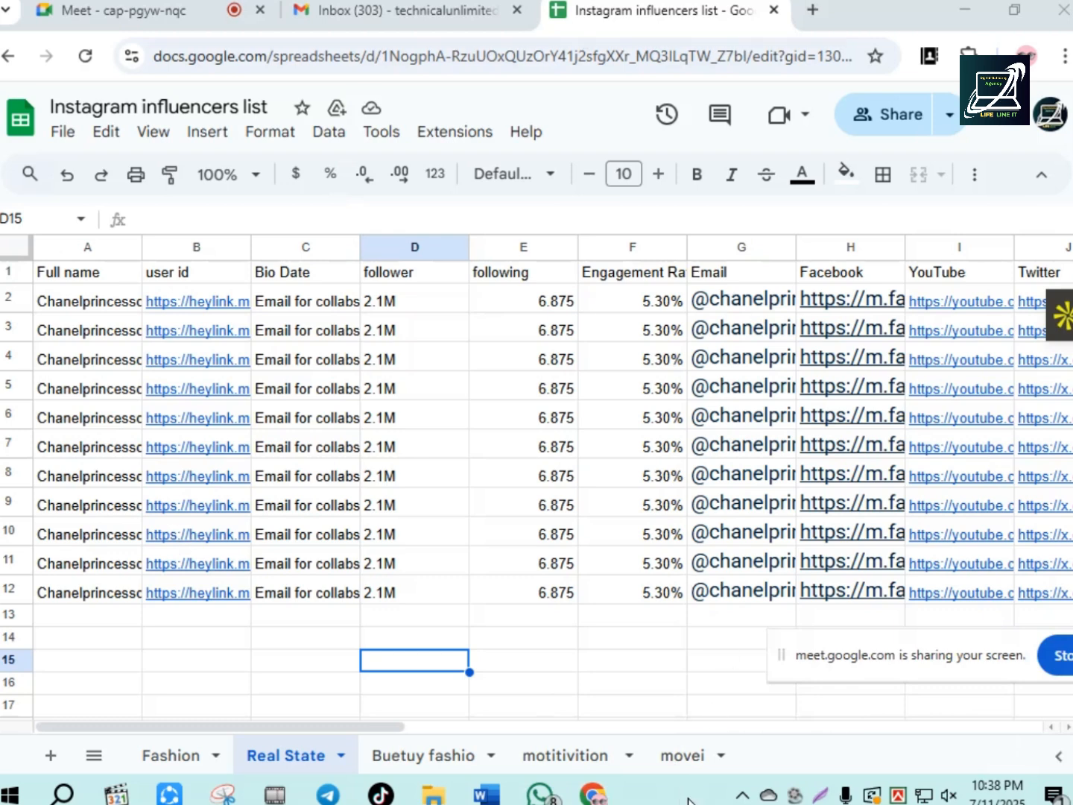
# - Show the desktop to check the saved screenshot and return to the Instagram influencers list
pyautogui.click(959, 10)
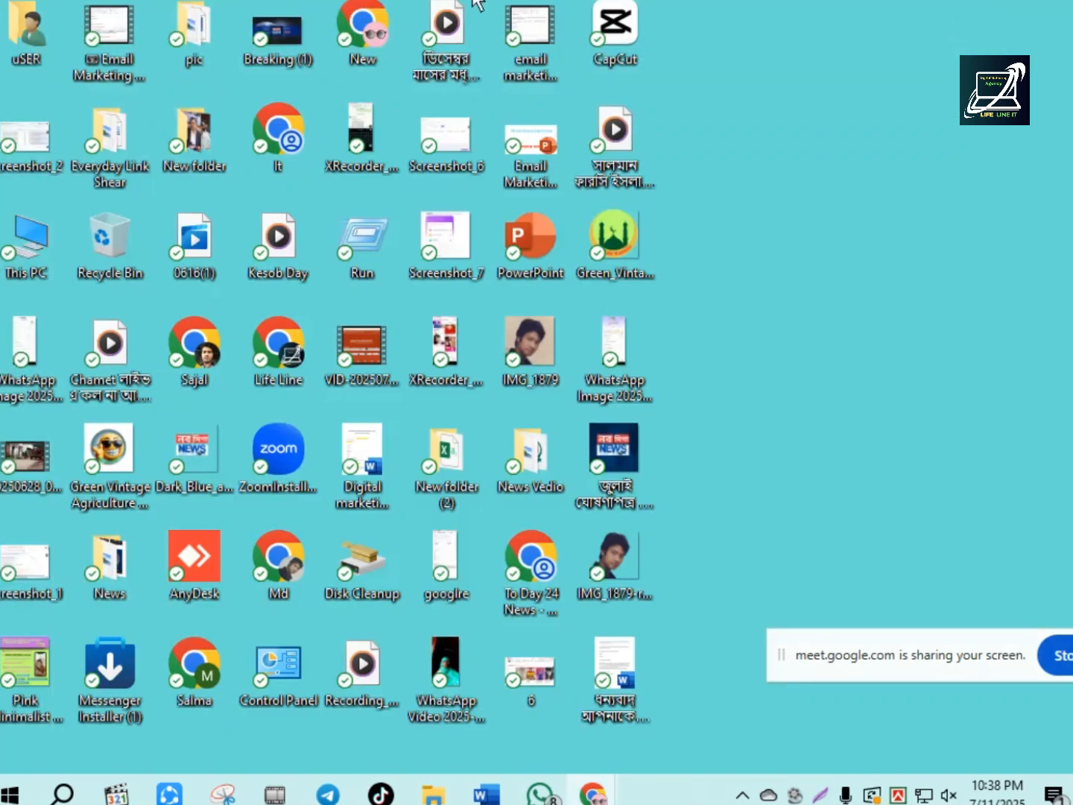
pyautogui.moveTo(601, 797)
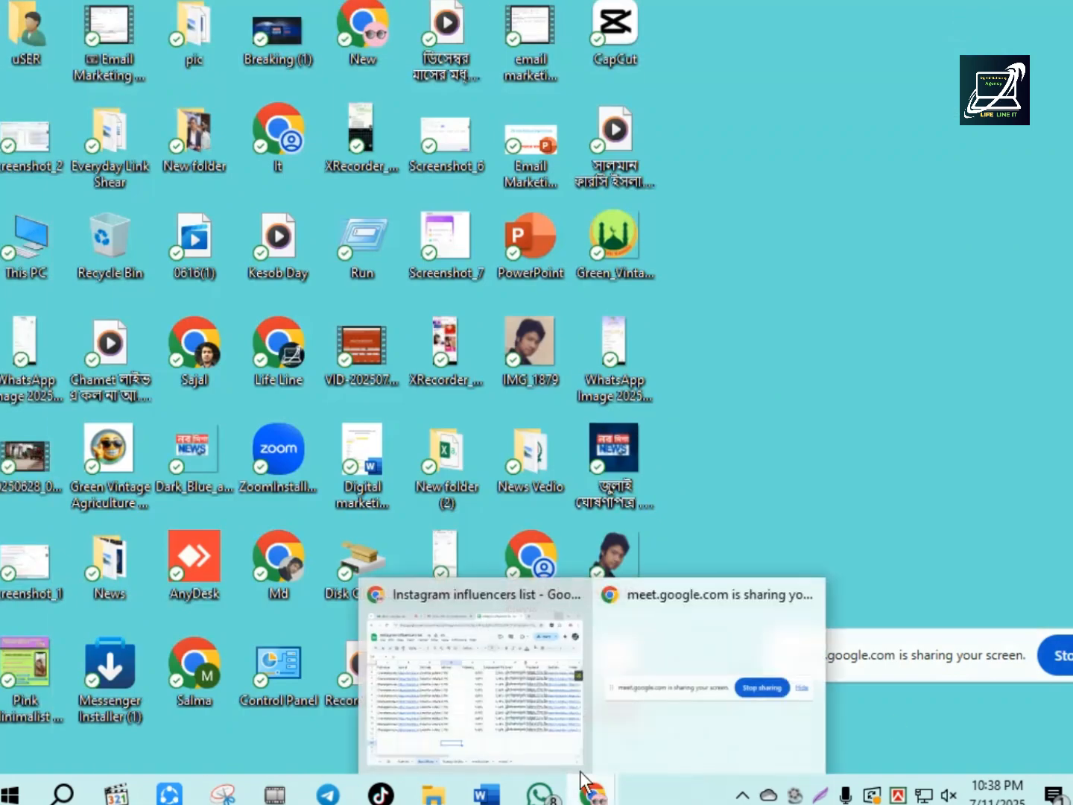
pyautogui.click(540, 654)
# - Switch to the Google Meet call and open its in-call messages
pyautogui.click(126, 11)
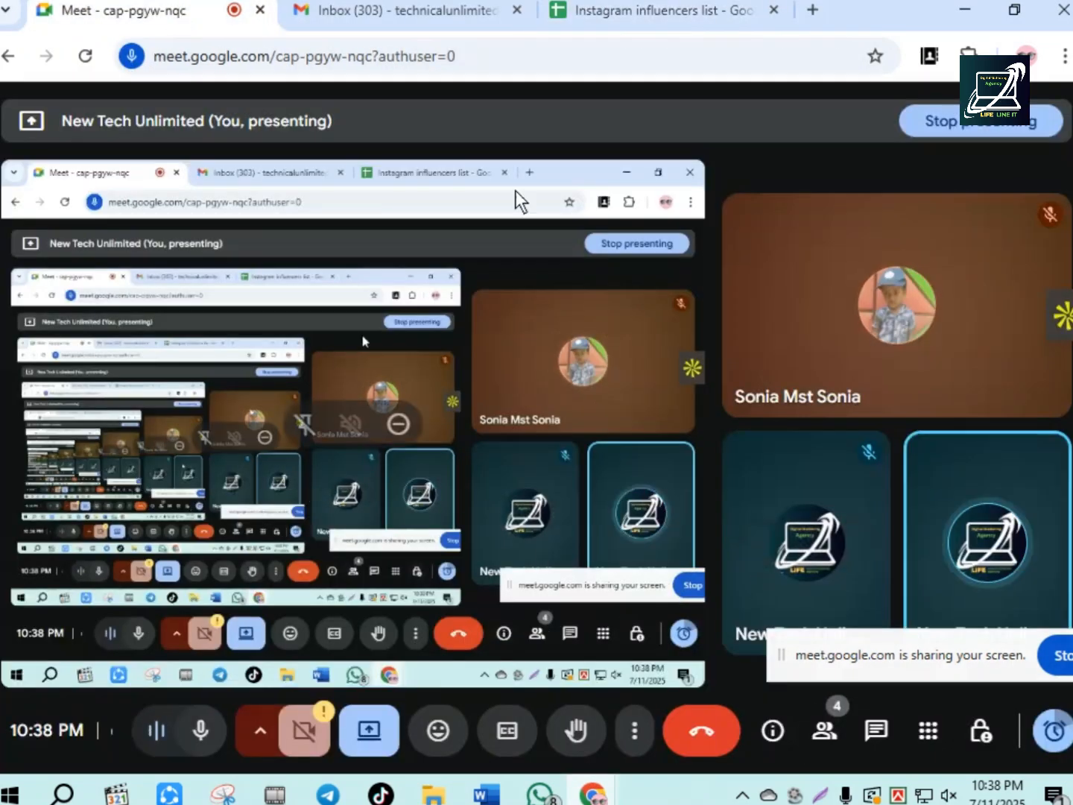
pyautogui.click(408, 11)
pyautogui.click(661, 15)
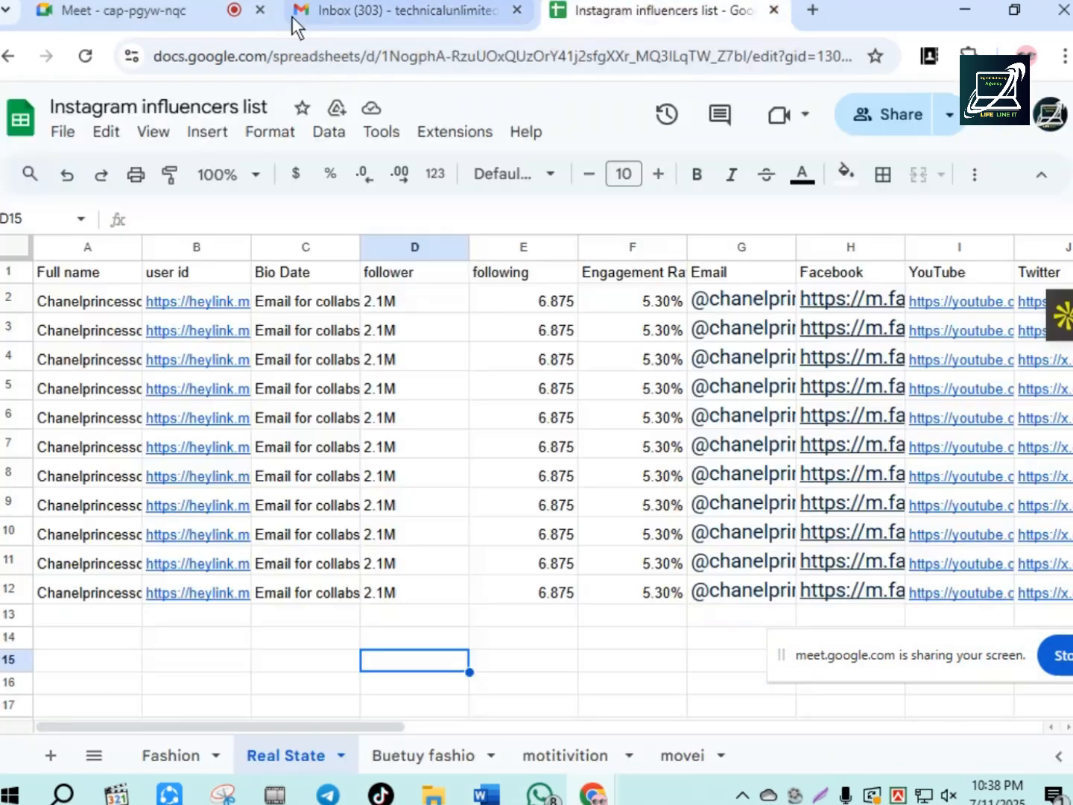
pyautogui.click(141, 16)
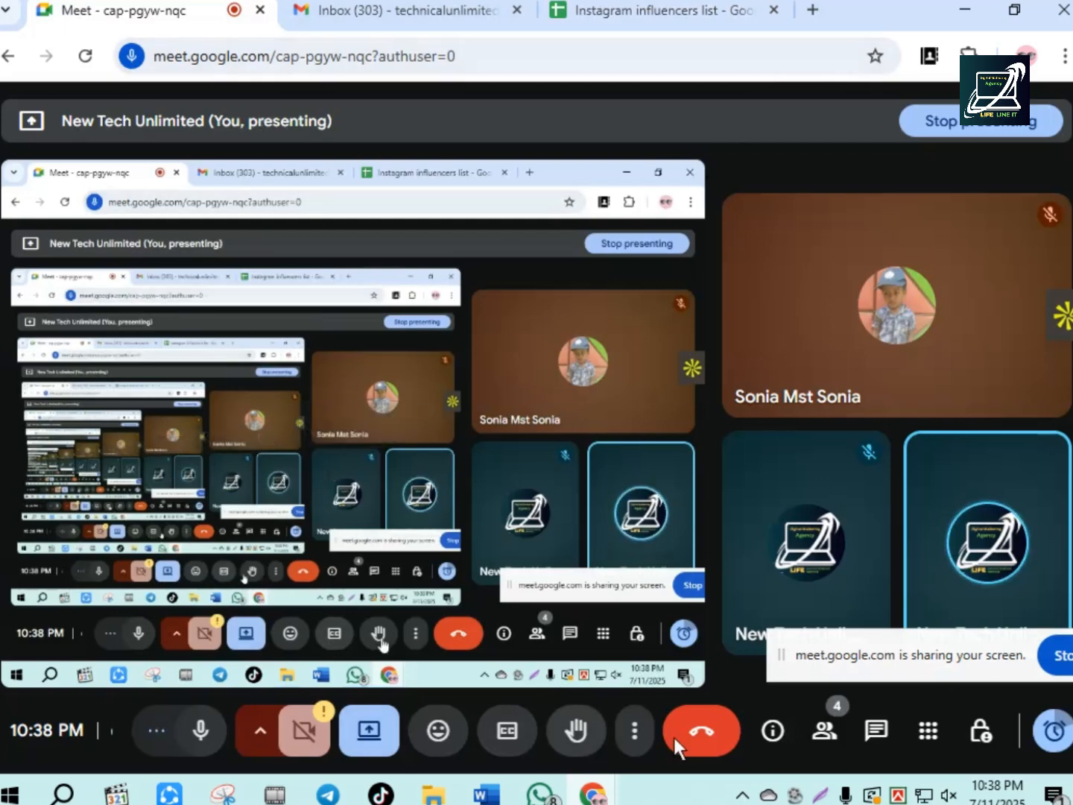
pyautogui.click(873, 733)
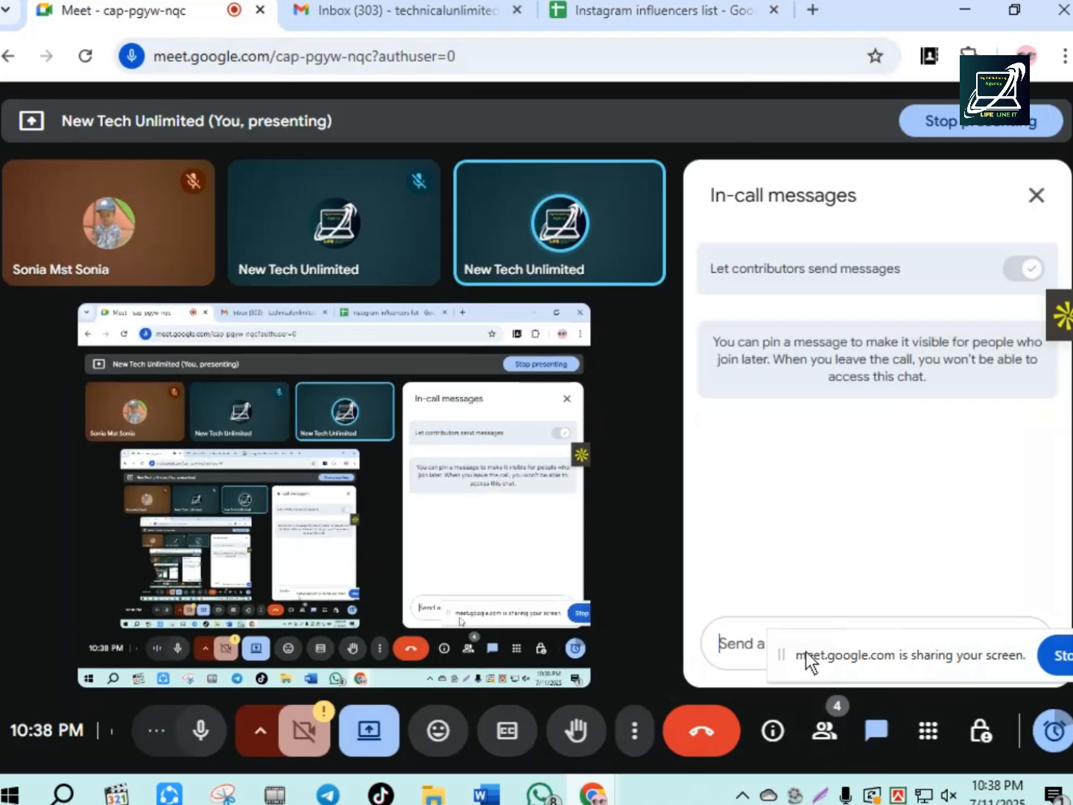